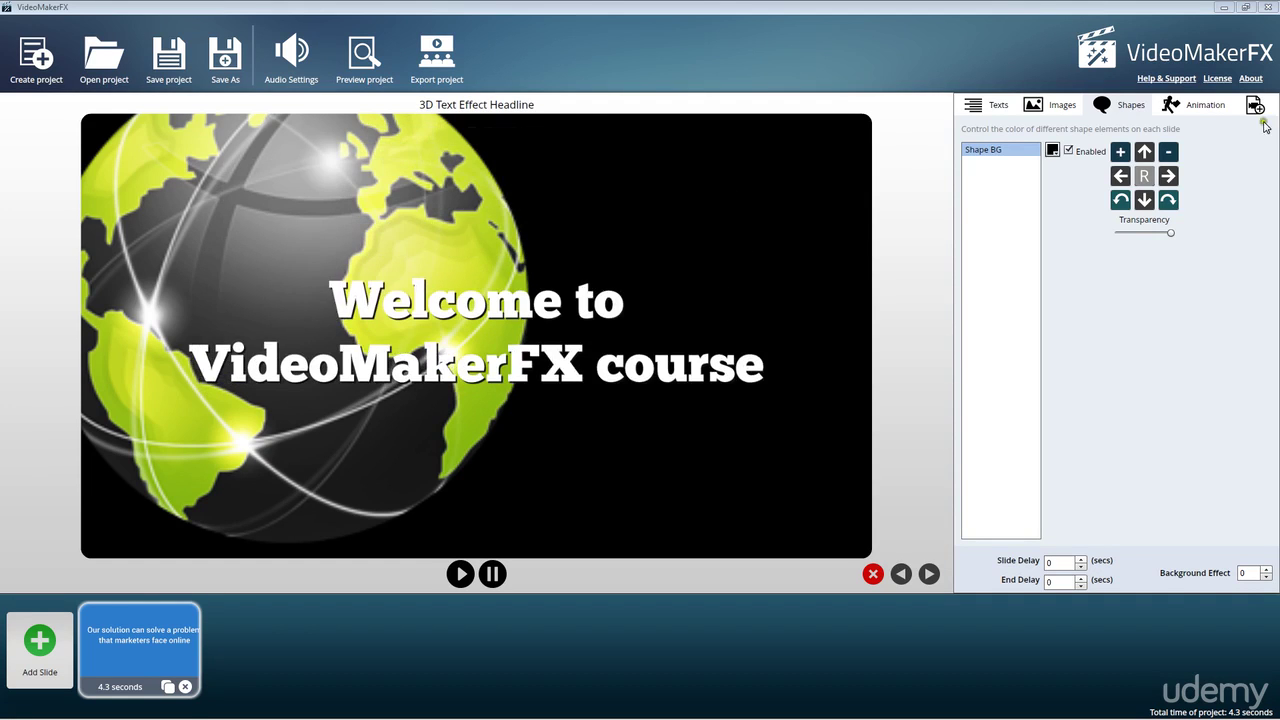
# - Cycle through the globe slide's Images and Shapes panels, ending on the Animation 1/Animation 2 options
pyautogui.click(1063, 106)
pyautogui.click(1118, 106)
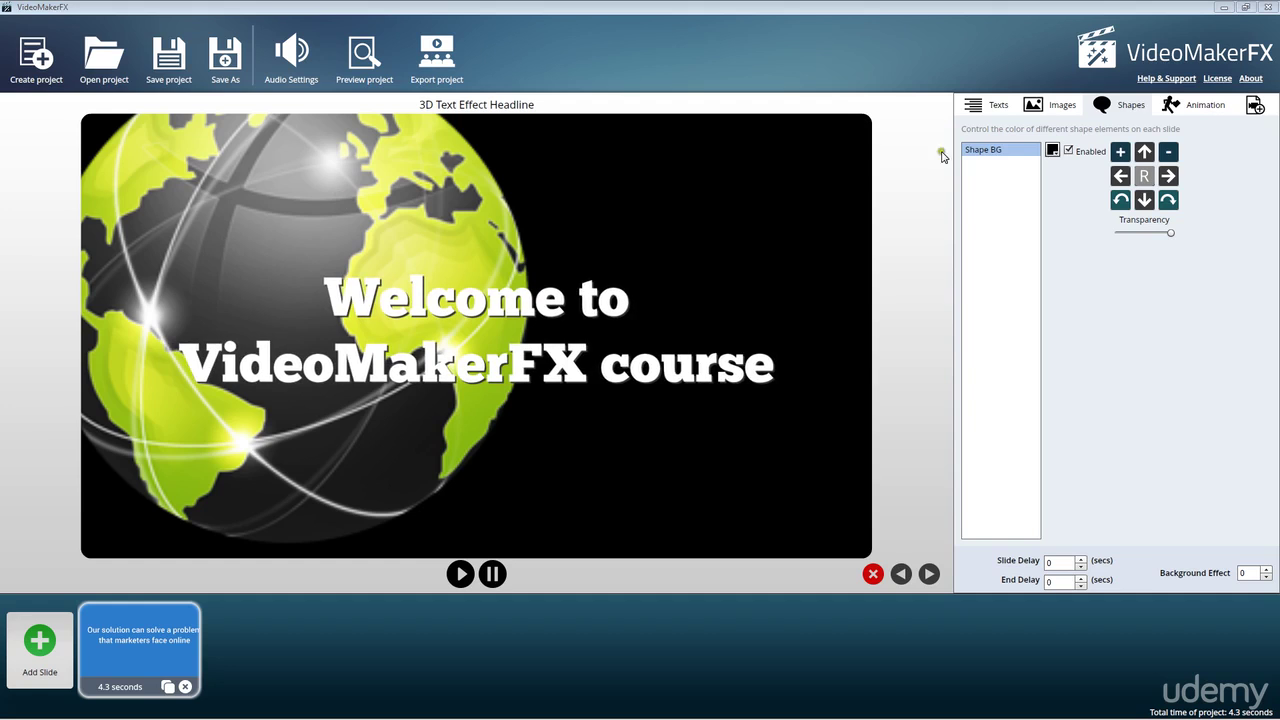
pyautogui.click(1193, 110)
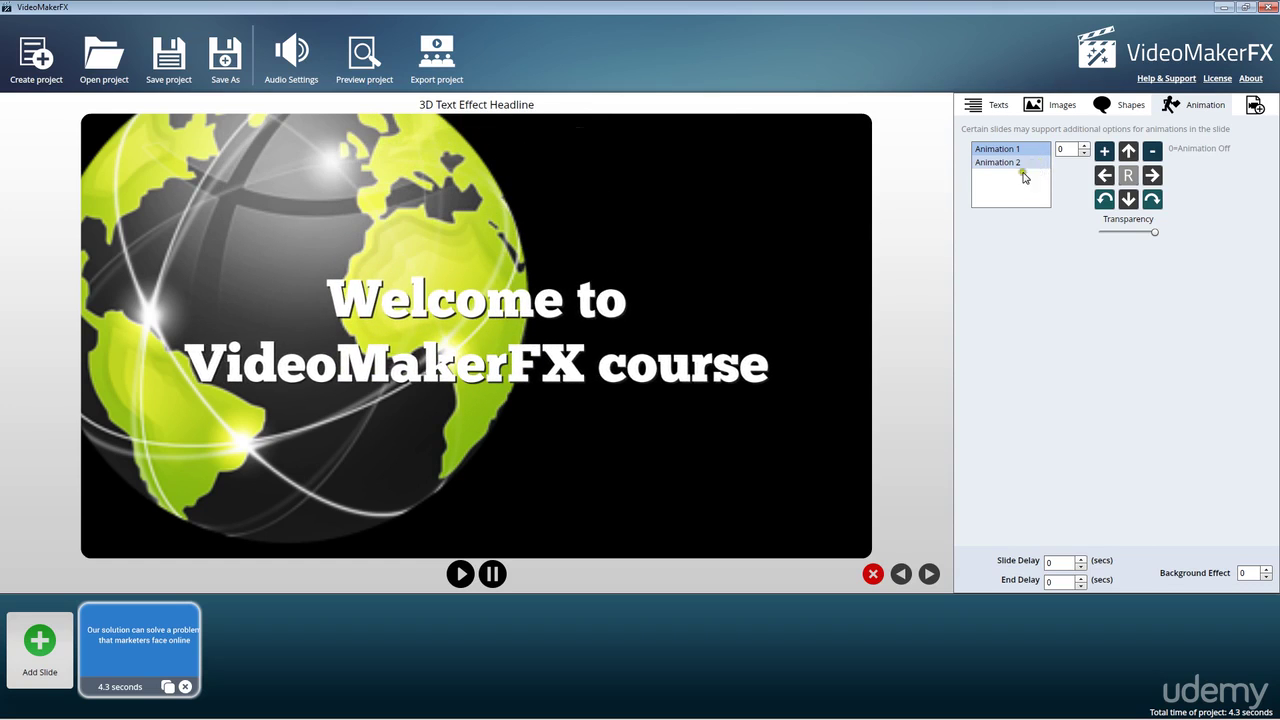
# - Reopen the globe slide's animation options and select Animation 1 for adjustment
pyautogui.click(1110, 108)
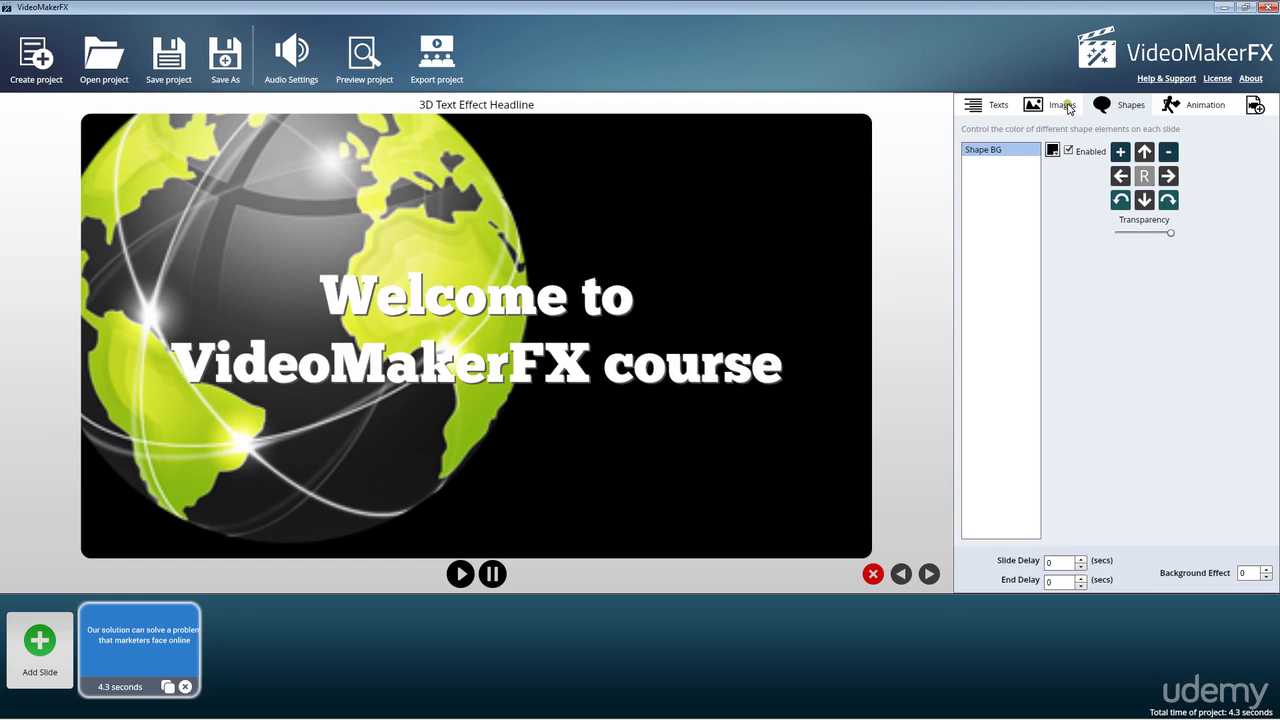
pyautogui.click(1189, 110)
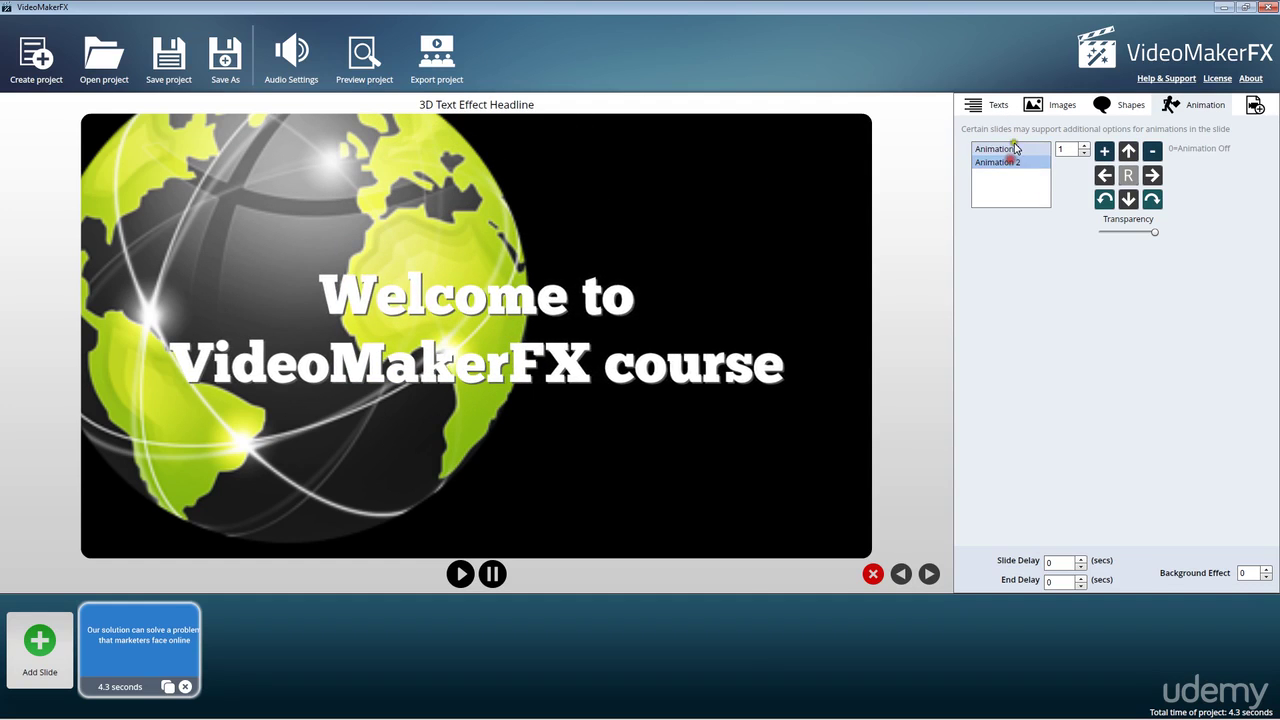
pyautogui.click(1013, 148)
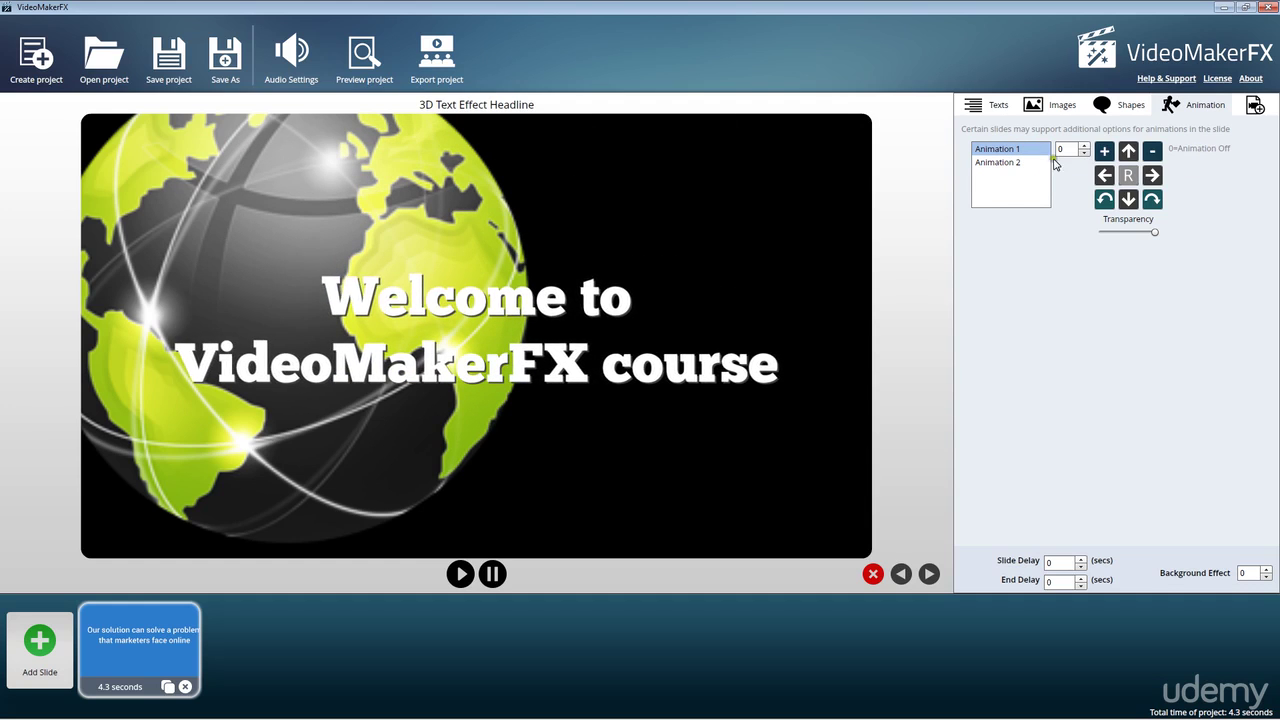
# - Step Animation 1 from style 1 to 11, previewing sunburst, clouds and bokeh effects
pyautogui.click(1085, 149)
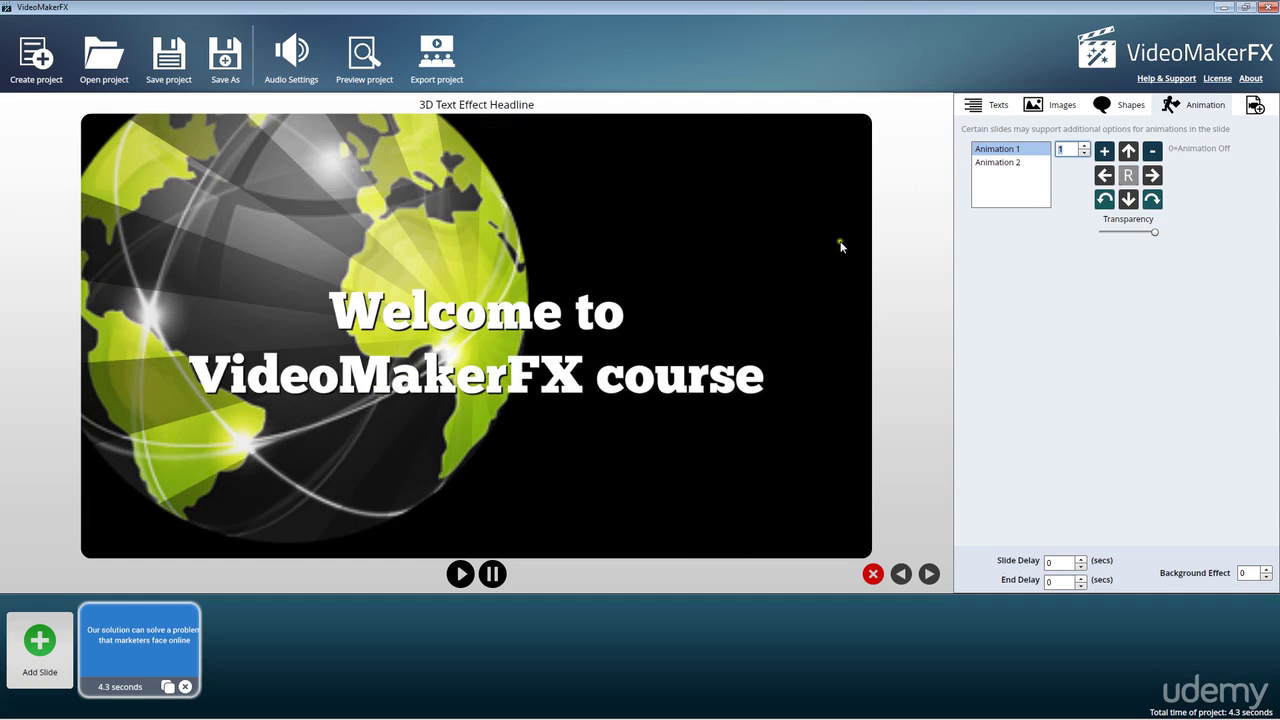
pyautogui.click(1085, 146)
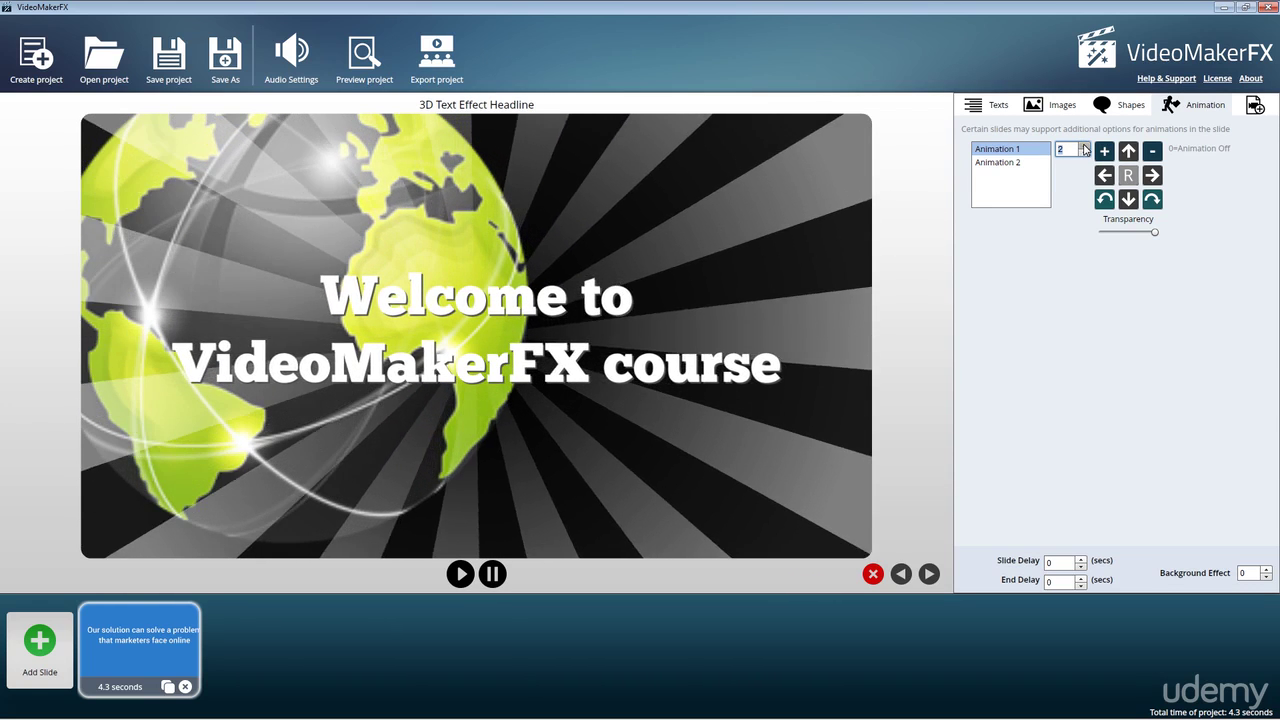
pyautogui.click(1083, 145)
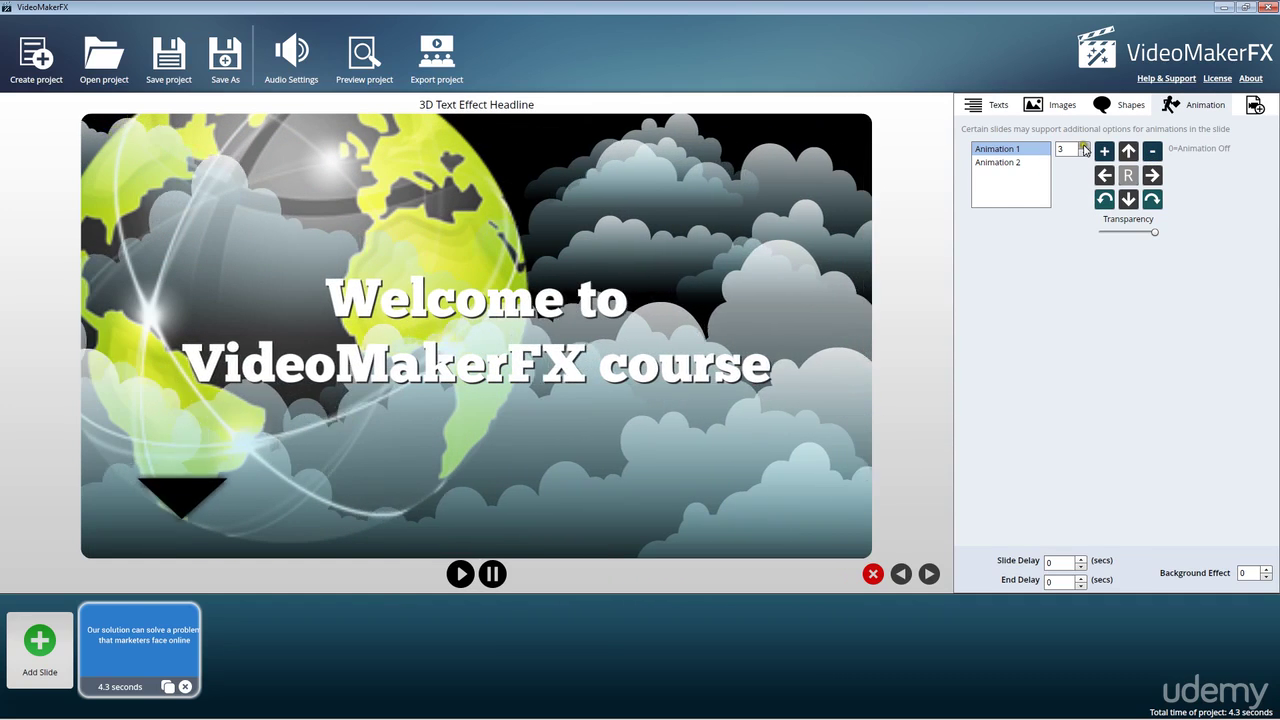
pyautogui.click(1083, 147)
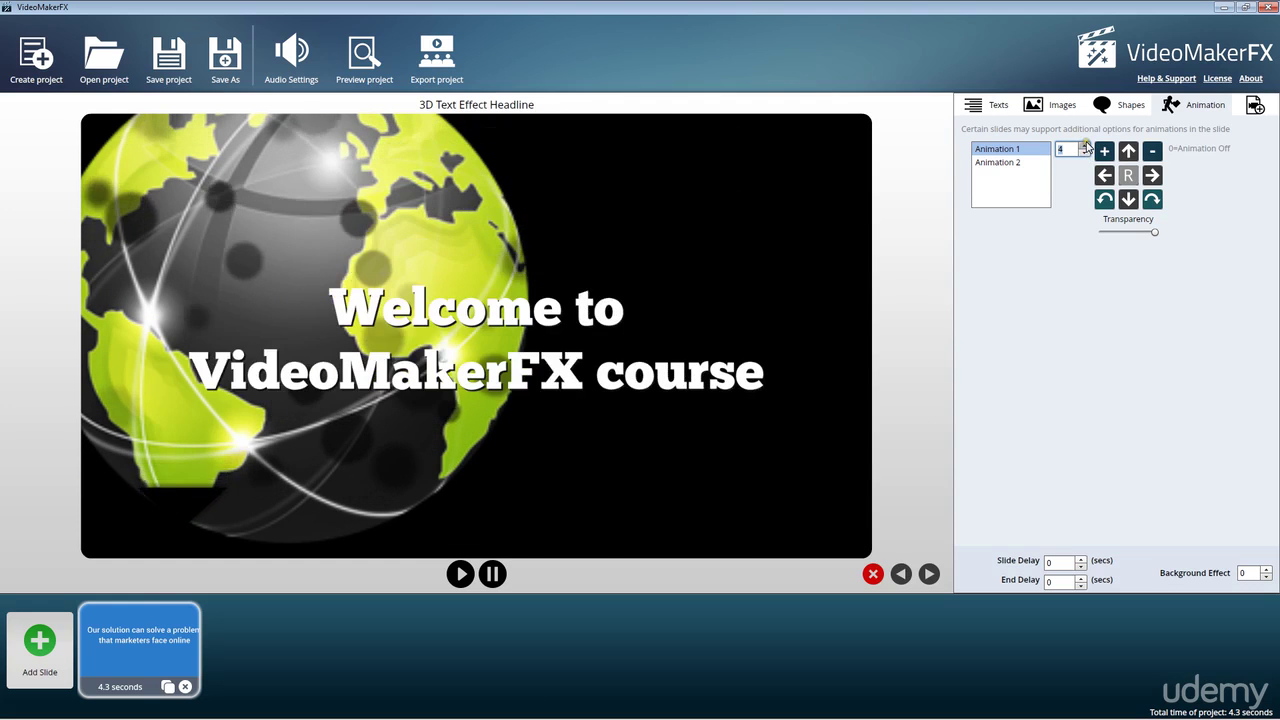
pyautogui.click(1085, 147)
pyautogui.click(1085, 147)
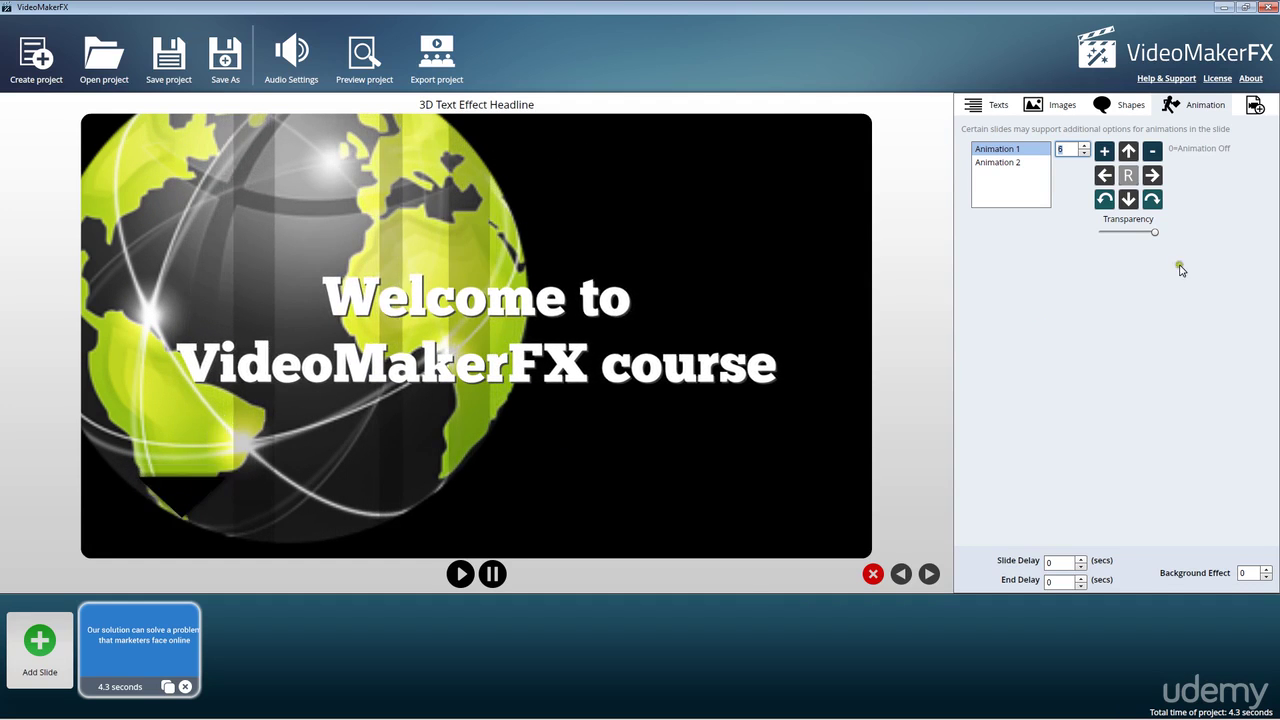
pyautogui.click(1083, 152)
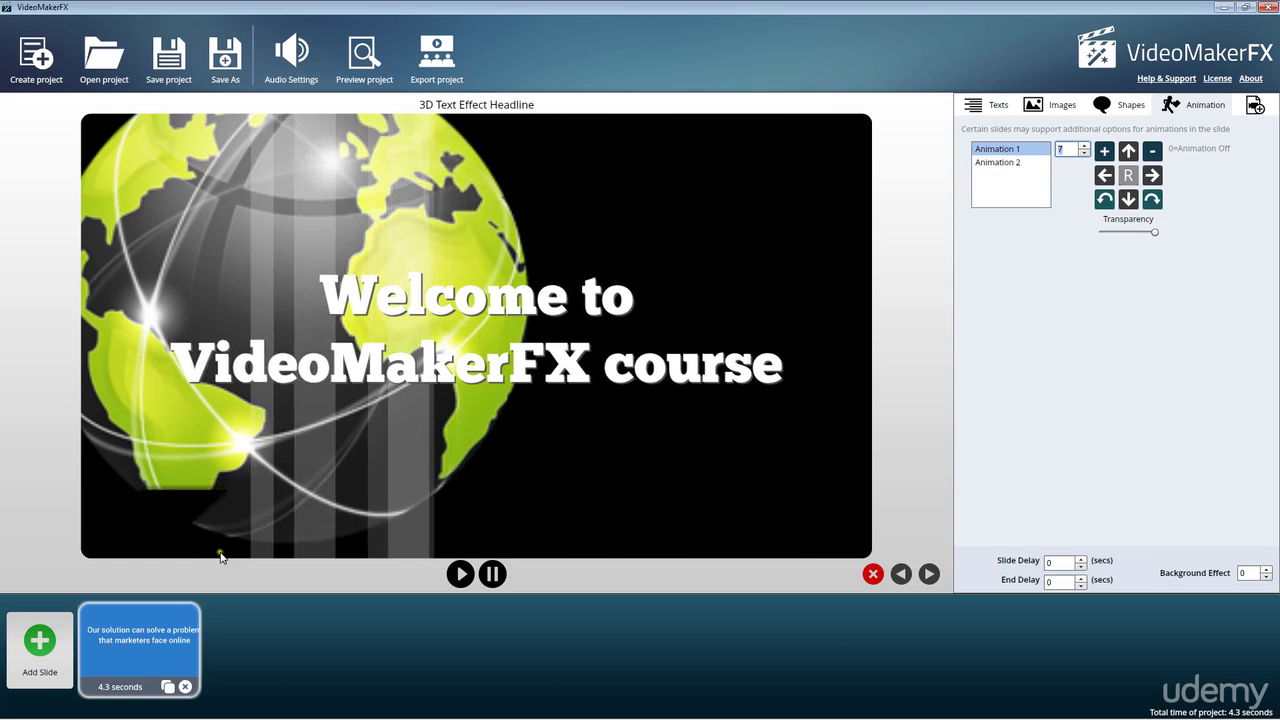
pyautogui.click(1084, 146)
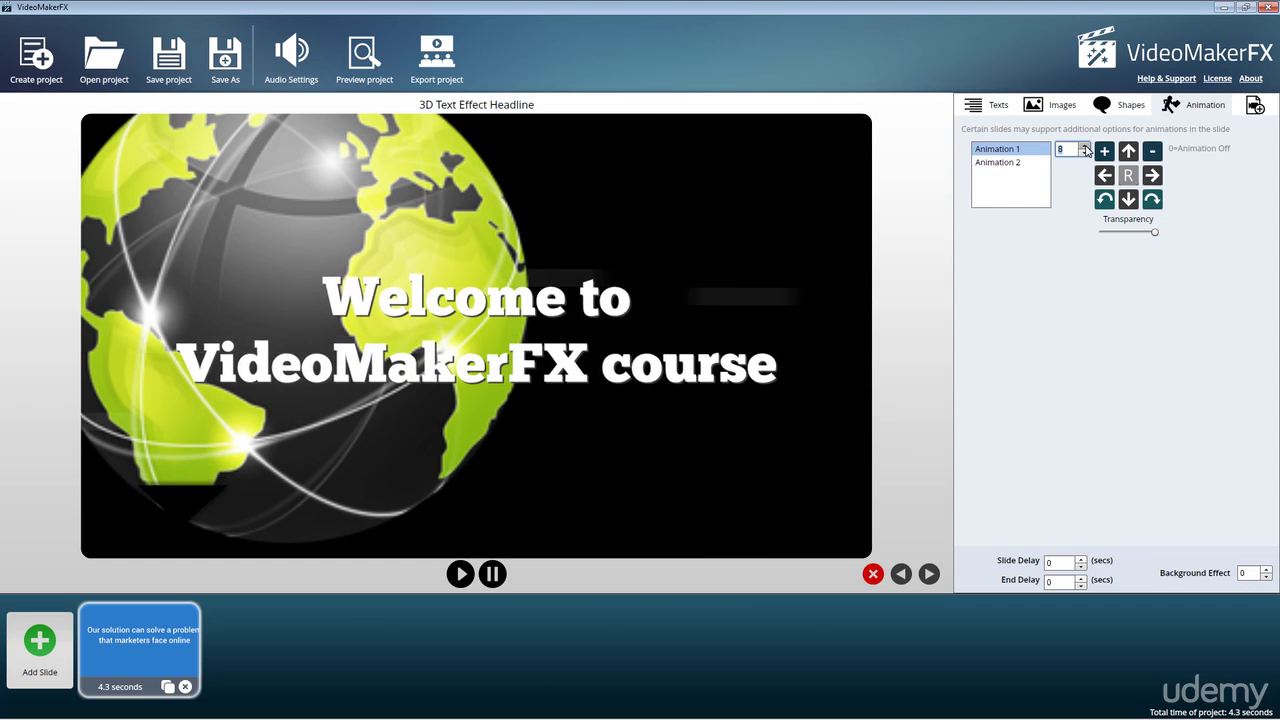
pyautogui.click(1084, 146)
pyautogui.click(1084, 146)
pyautogui.click(1084, 146)
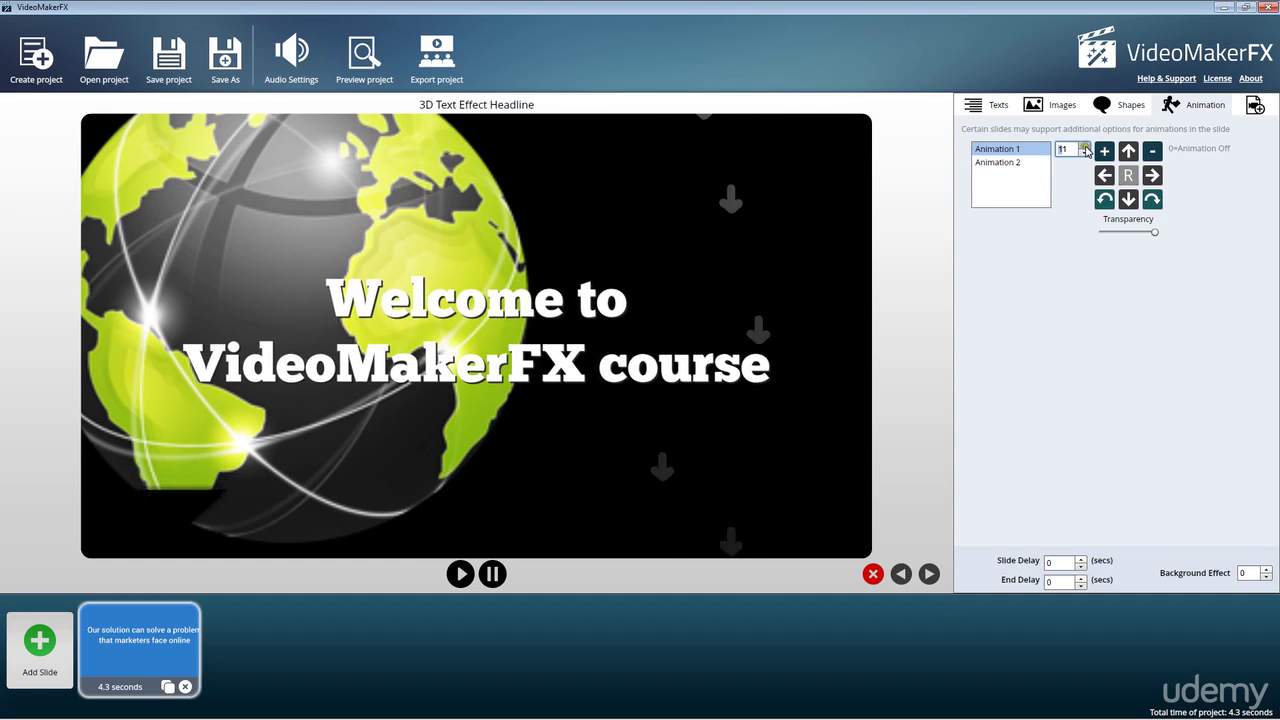
# - Check Animation 2, then raise Animation 1 from style 14 up to 22, previewing warped globe and wave banner
pyautogui.click(1033, 163)
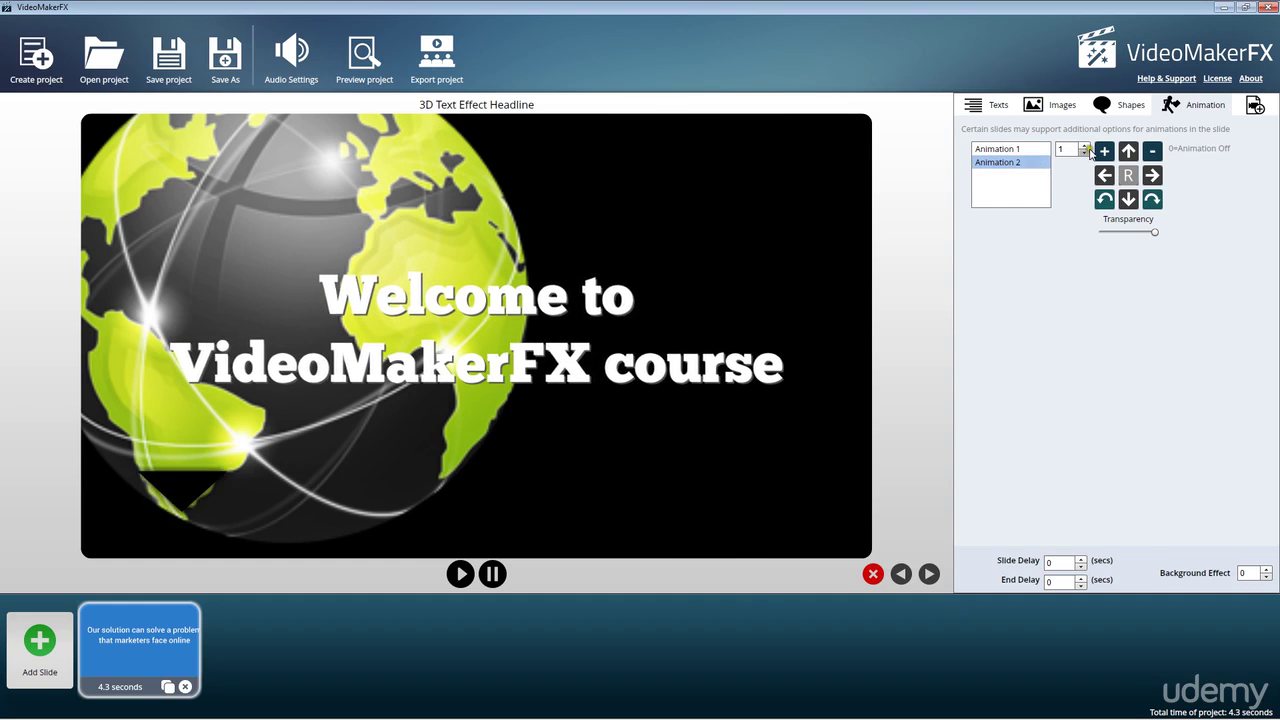
pyautogui.click(1022, 150)
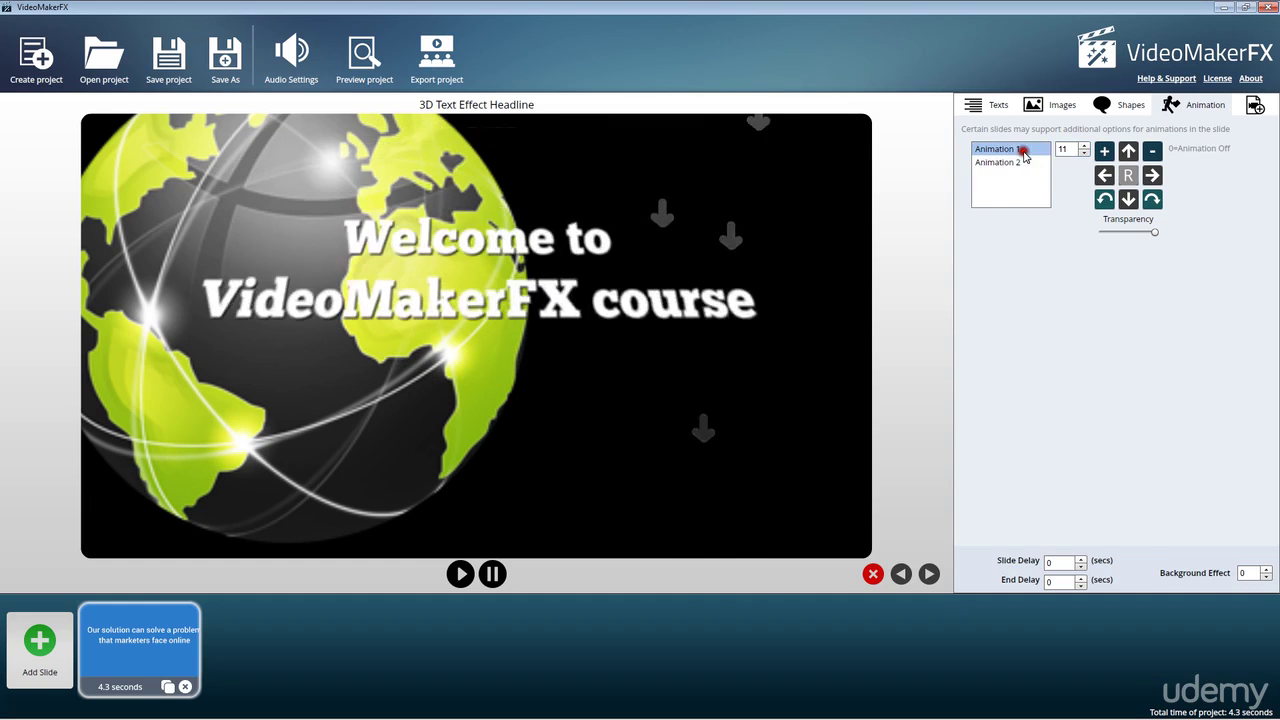
pyautogui.click(1084, 146)
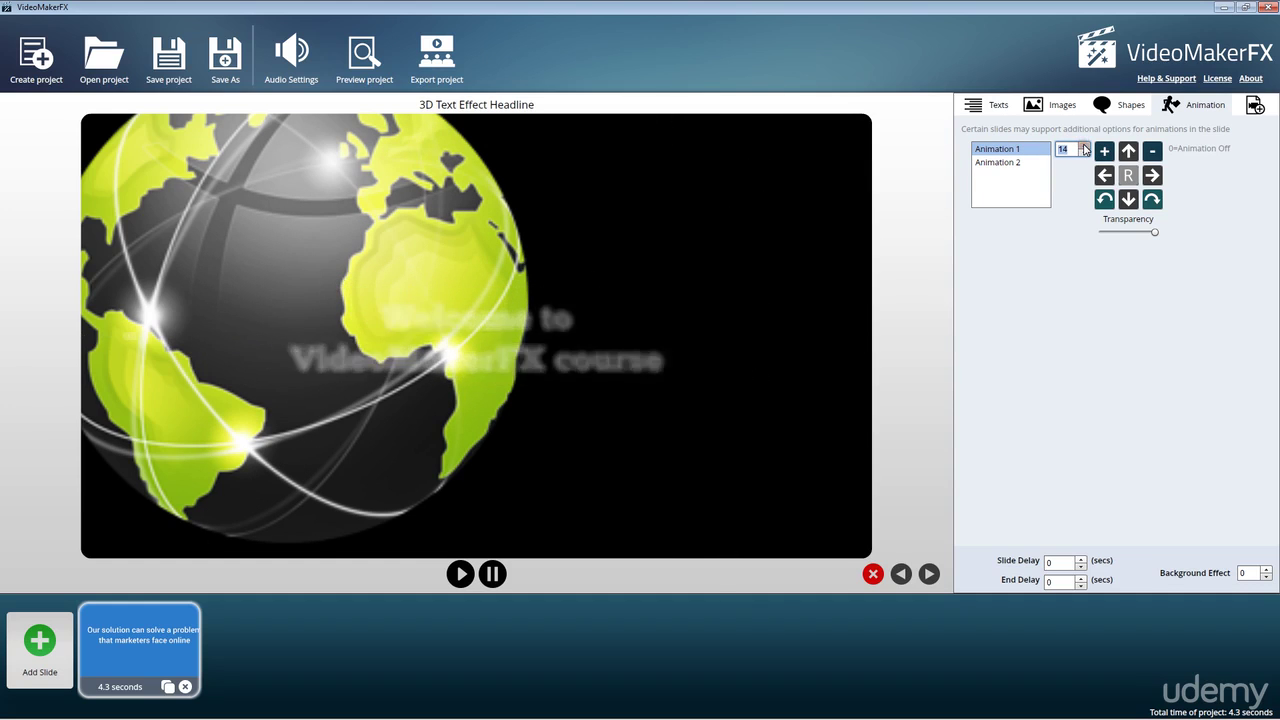
pyautogui.click(1084, 146)
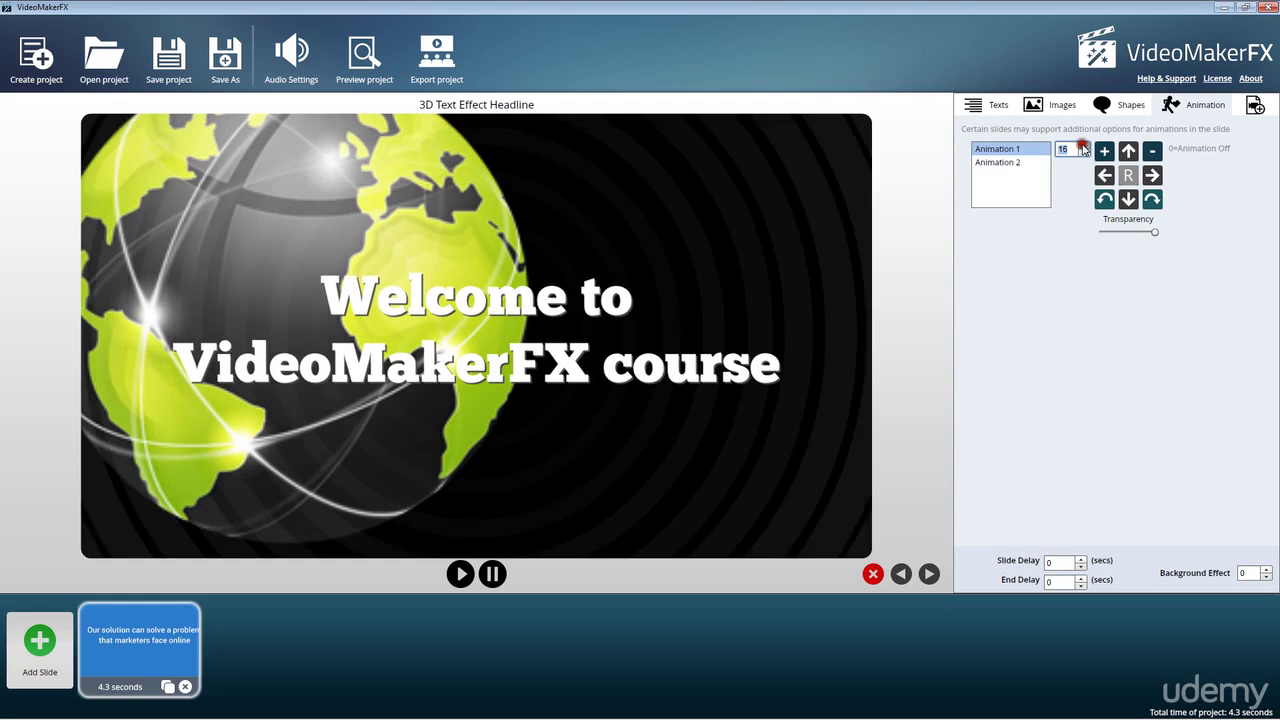
pyautogui.click(1084, 145)
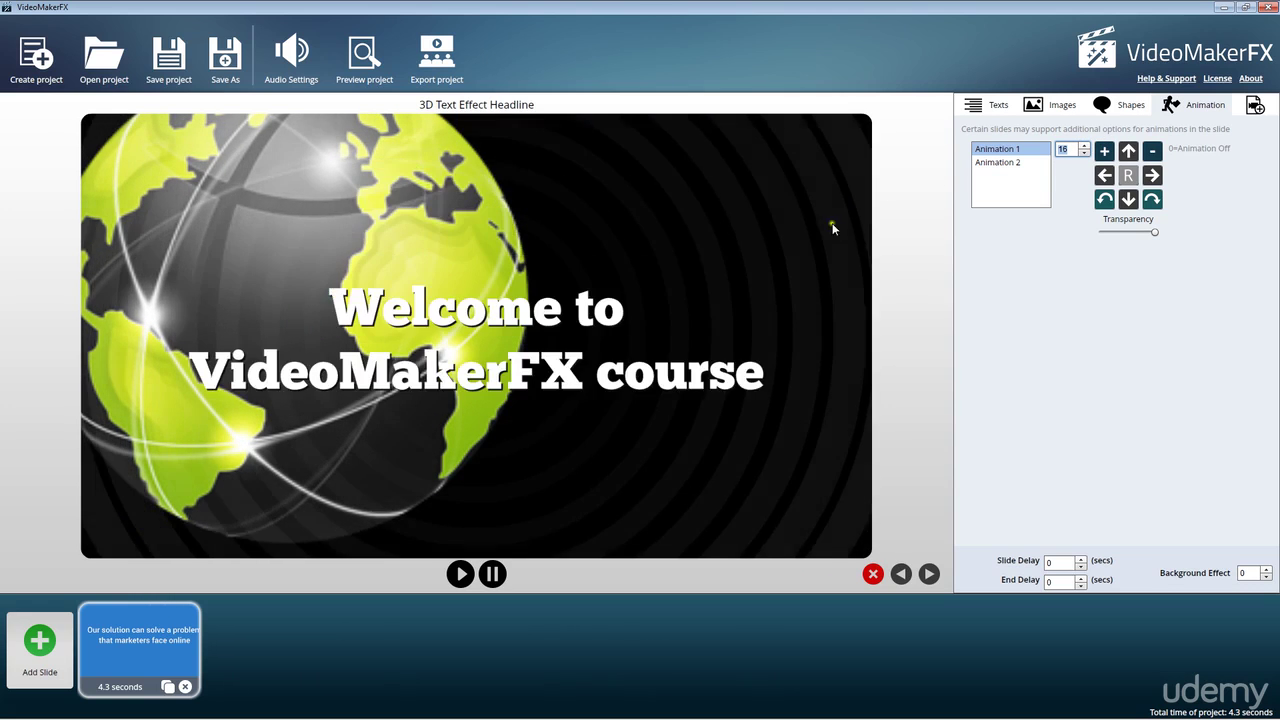
pyautogui.click(1084, 146)
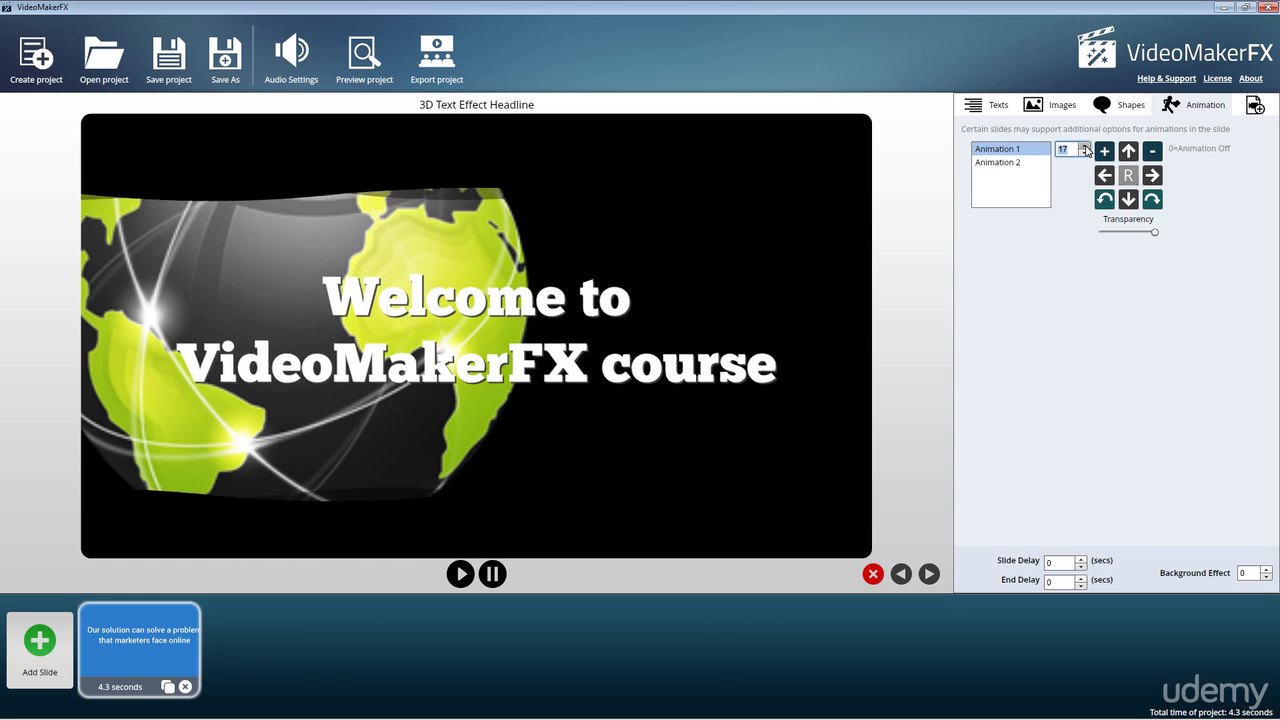
pyautogui.click(1084, 146)
pyautogui.click(1084, 146)
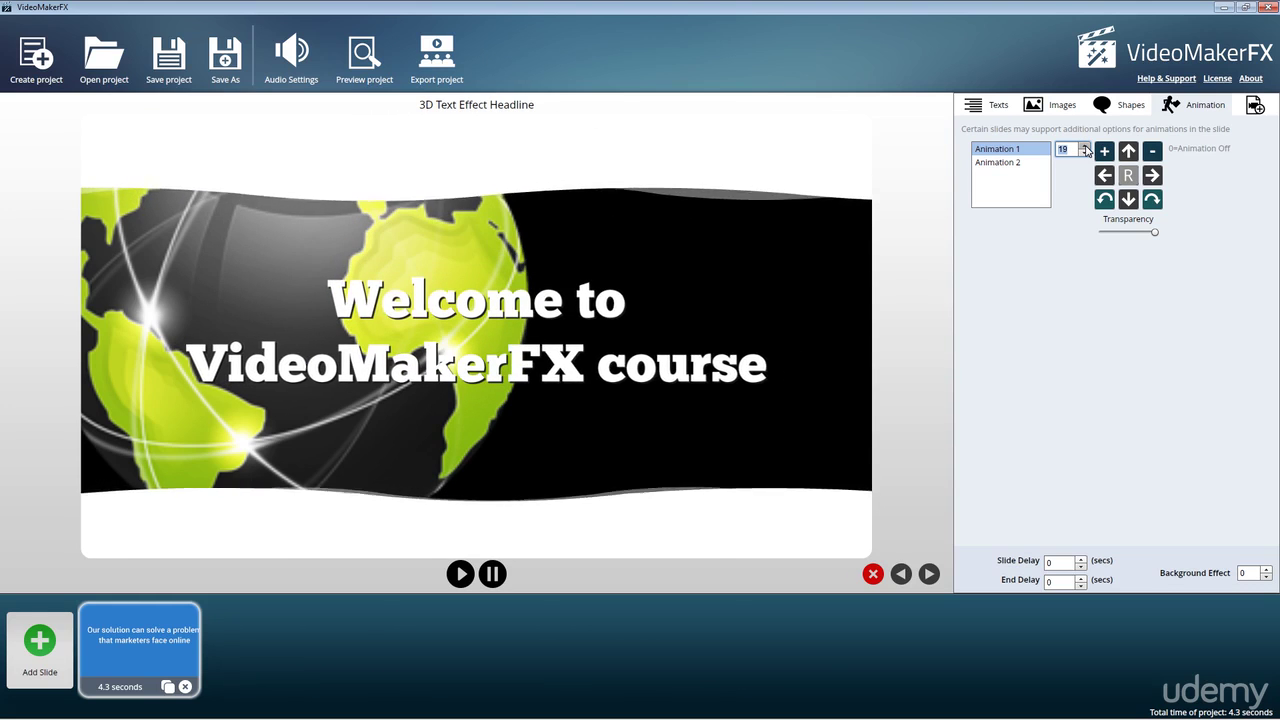
pyautogui.click(1084, 146)
pyautogui.click(1084, 146)
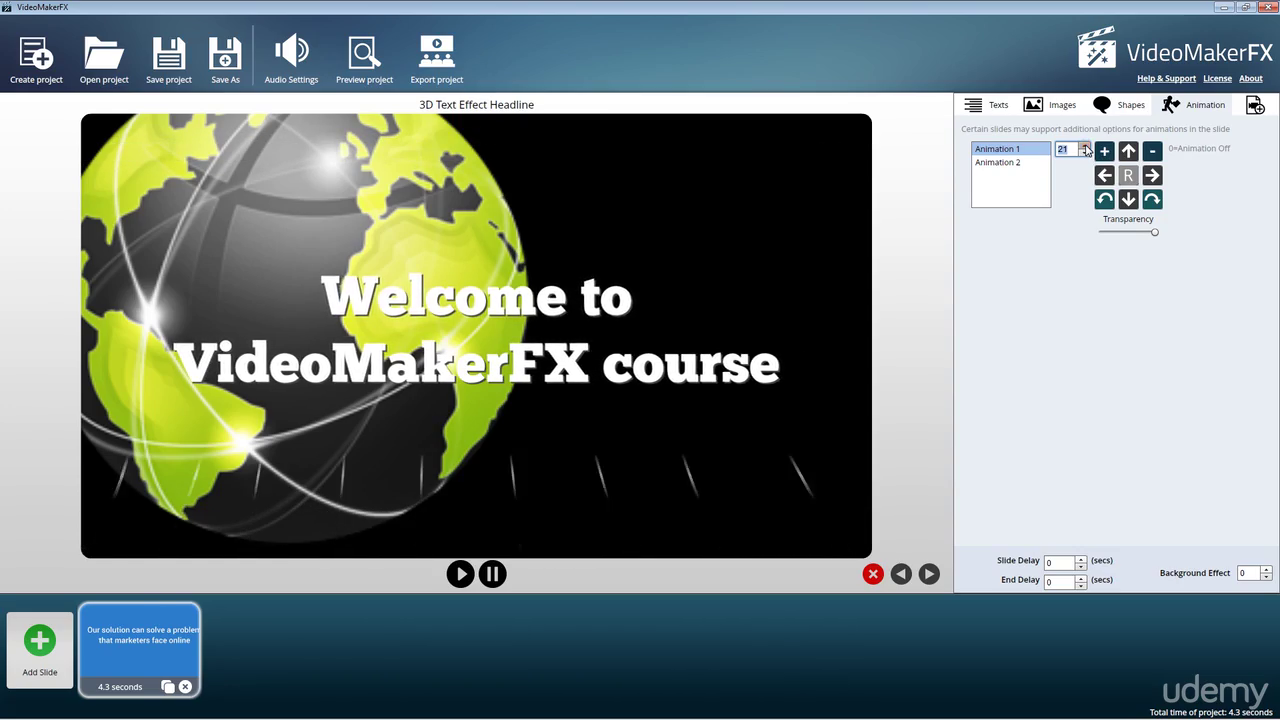
pyautogui.click(1084, 146)
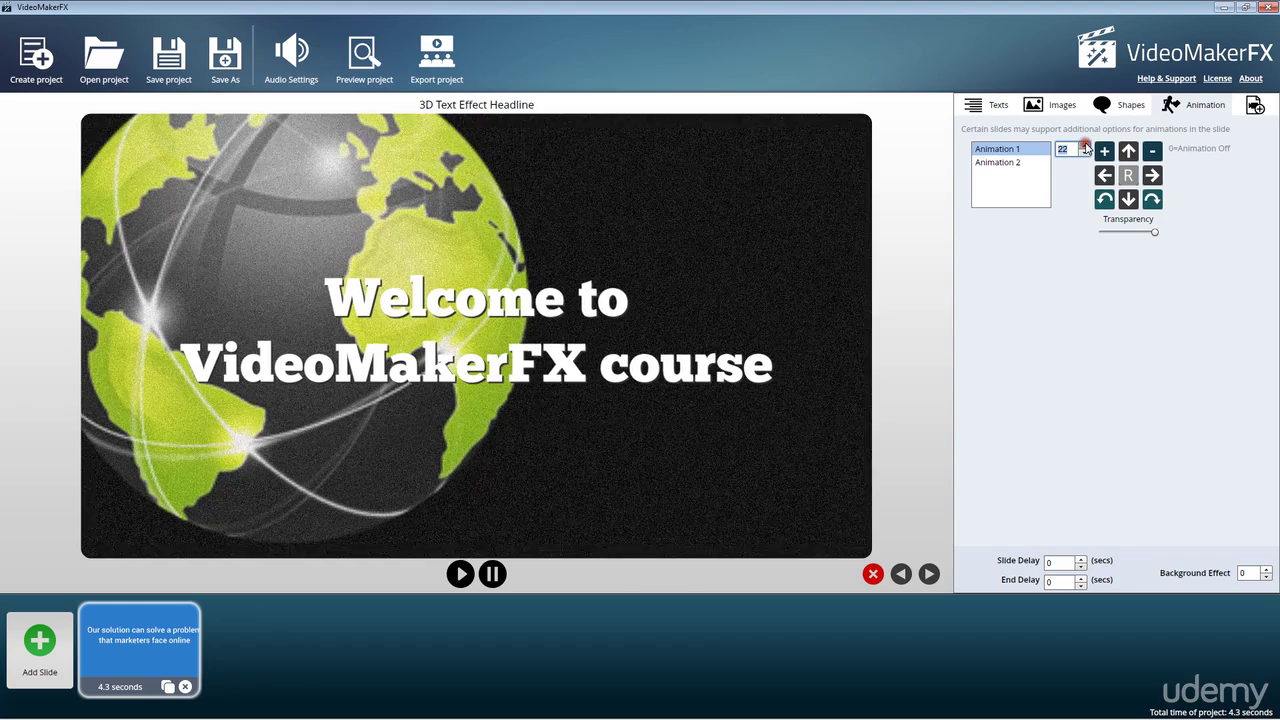
# - Step Animation 1 back down from 22 and settle it on style 12
pyautogui.click(1084, 153)
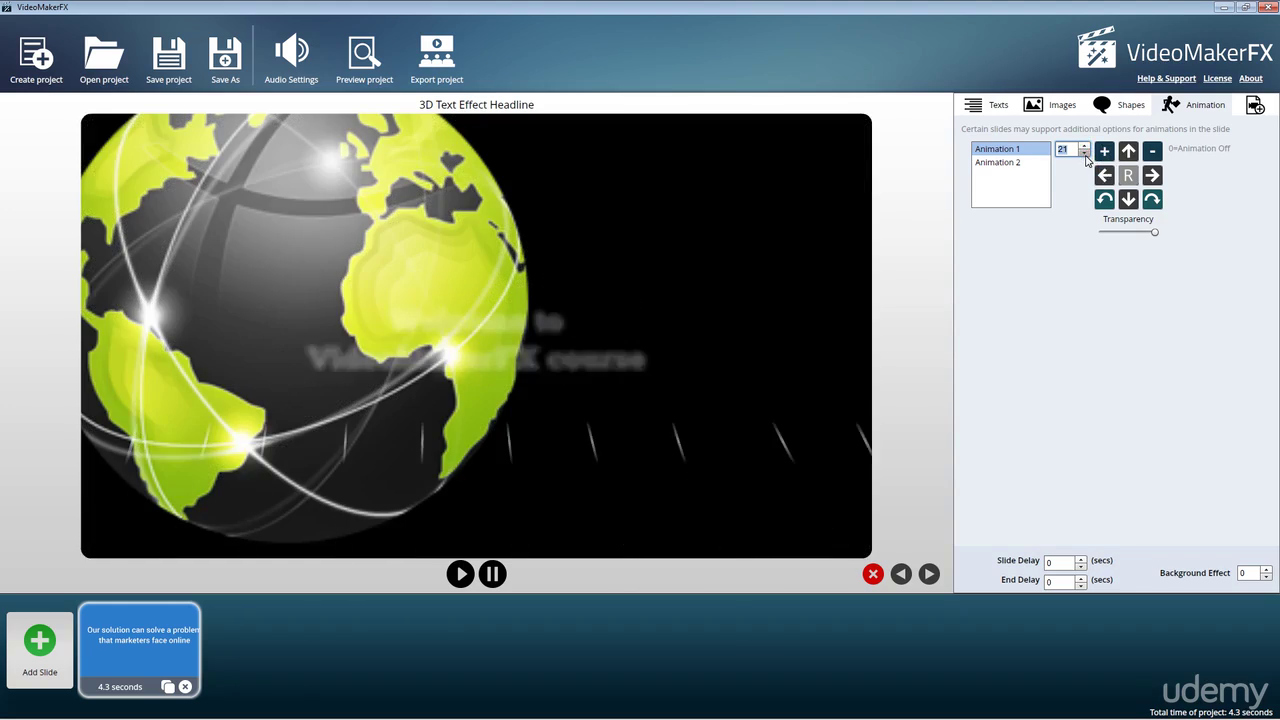
pyautogui.click(1084, 153)
pyautogui.click(1084, 153)
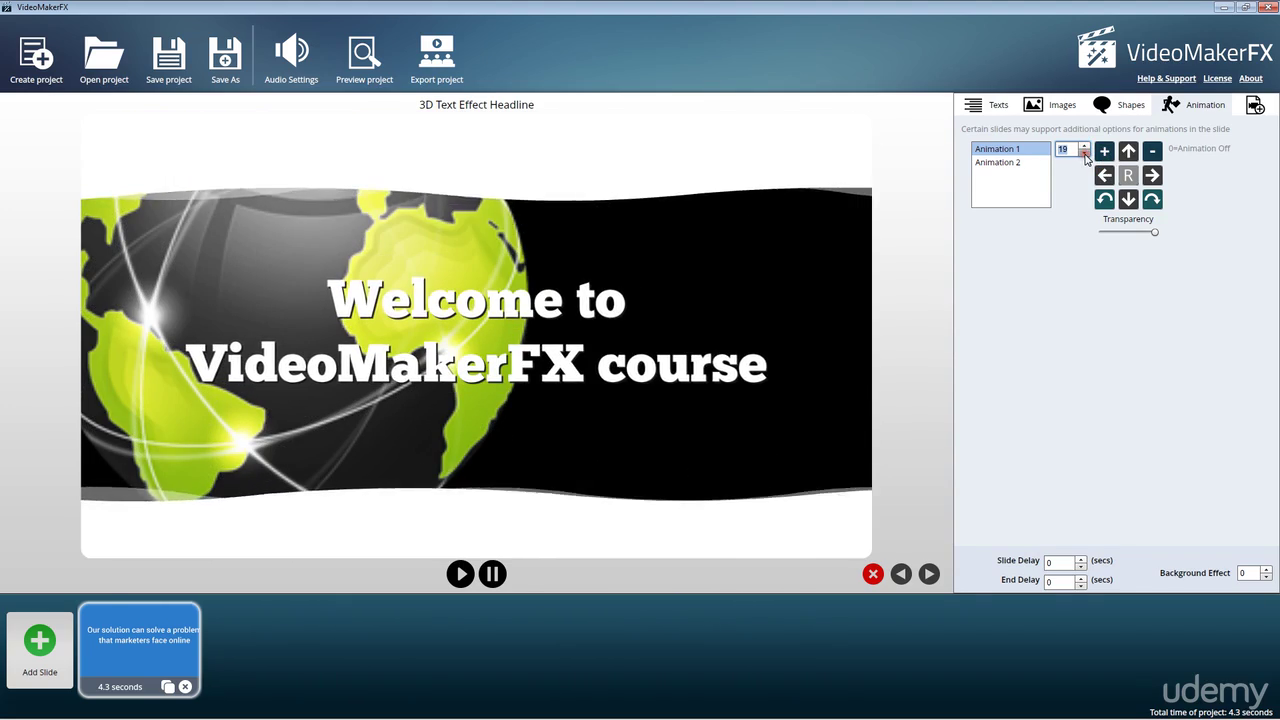
pyautogui.click(1084, 153)
pyautogui.click(1084, 153)
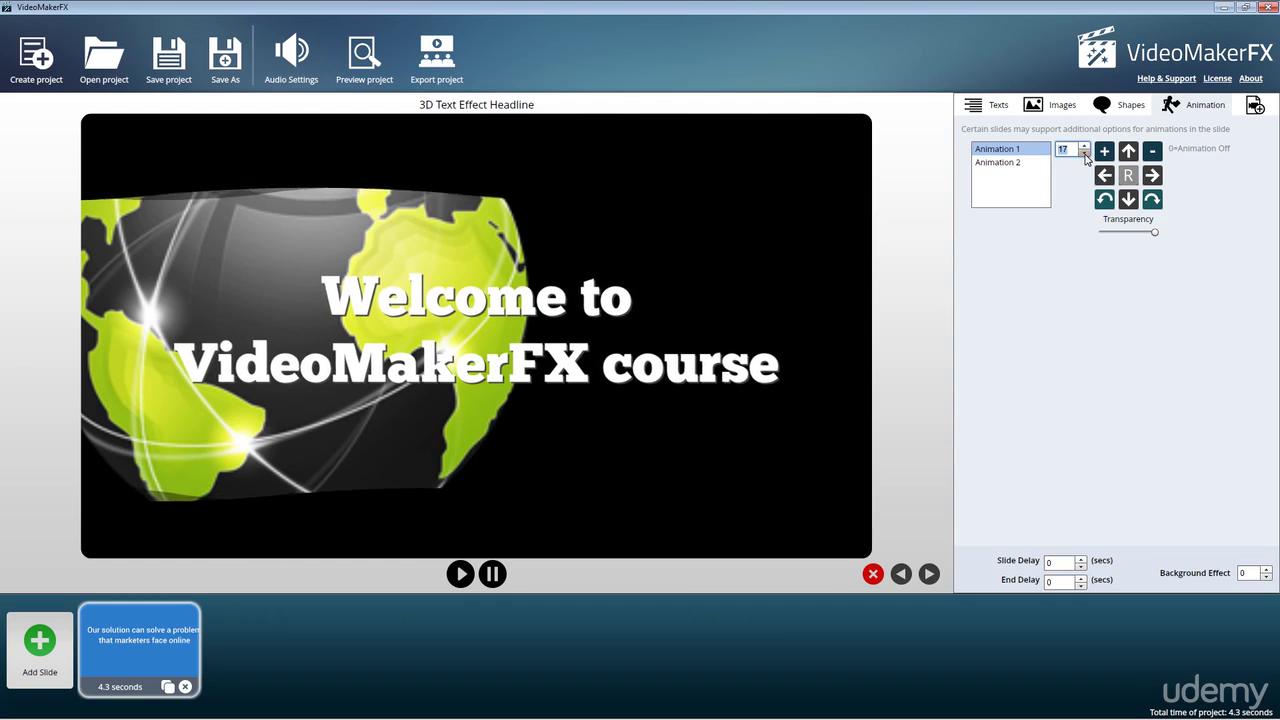
pyautogui.click(1084, 153)
pyautogui.click(1084, 153)
pyautogui.click(1084, 153)
pyautogui.click(1084, 154)
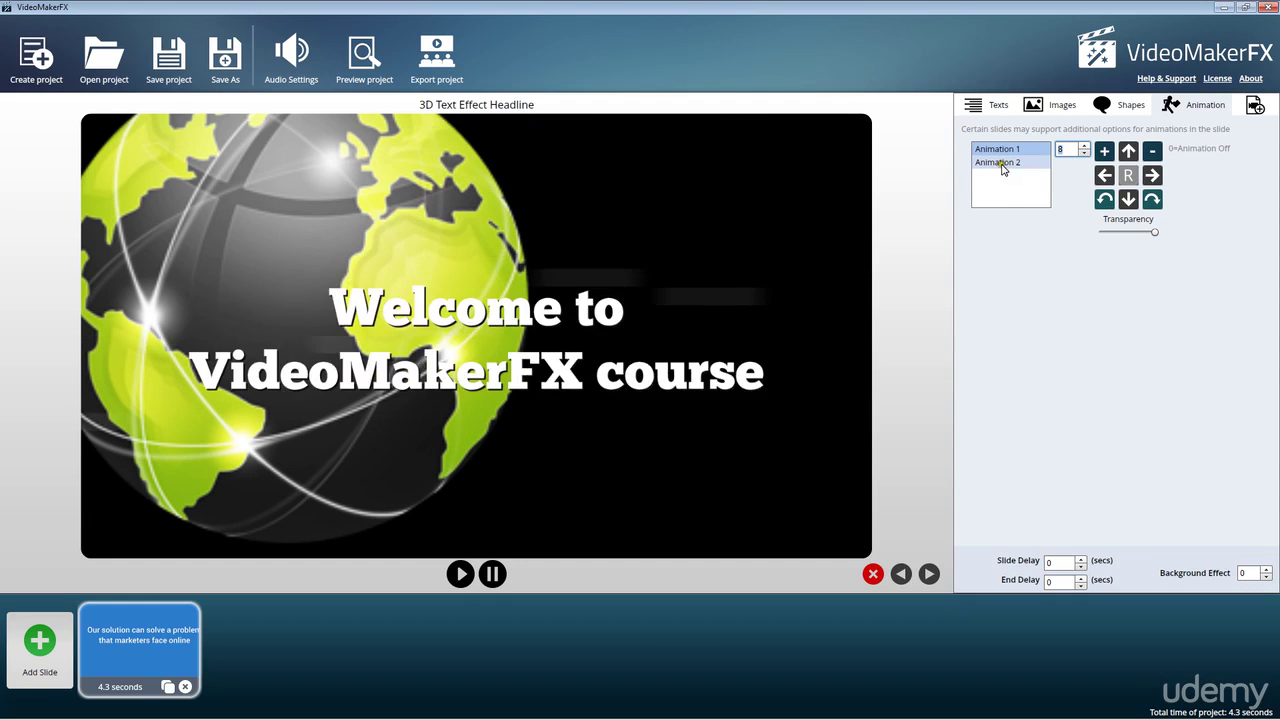
# - Try Animation 2 styles 1 through 9, then view the slide's video and audio settings
pyautogui.click(1085, 147)
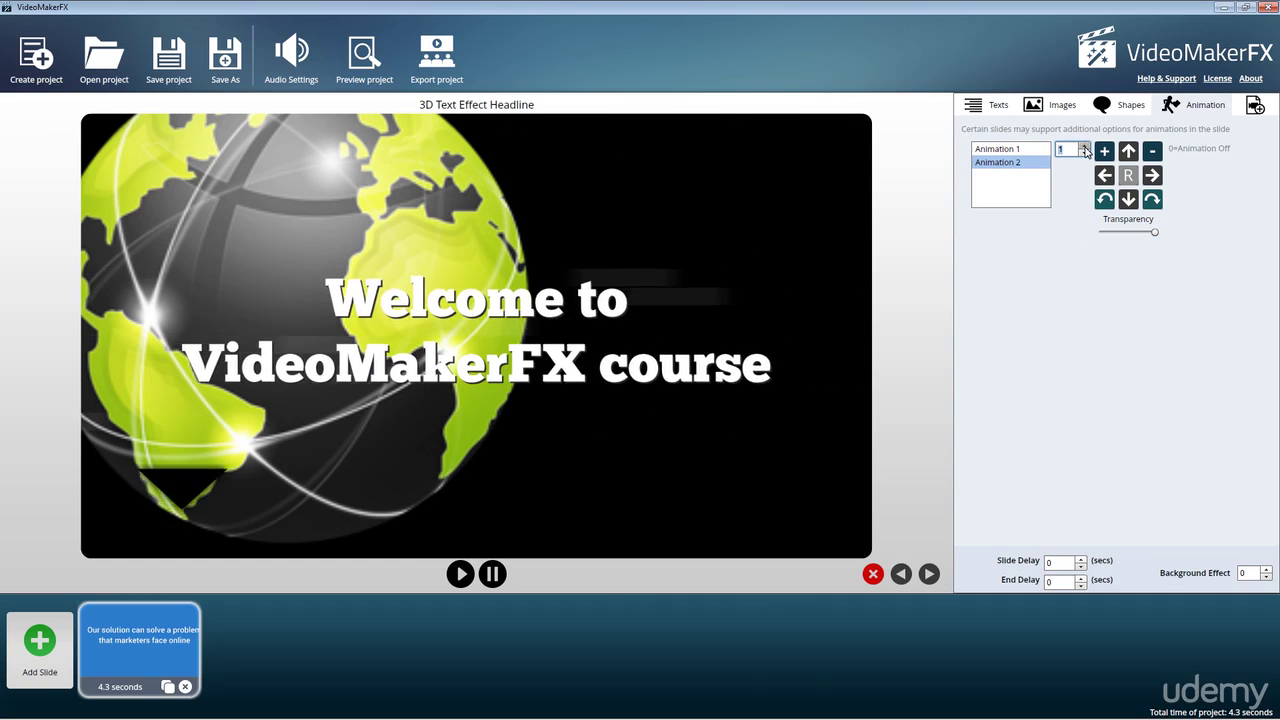
pyautogui.click(1084, 146)
pyautogui.click(1085, 146)
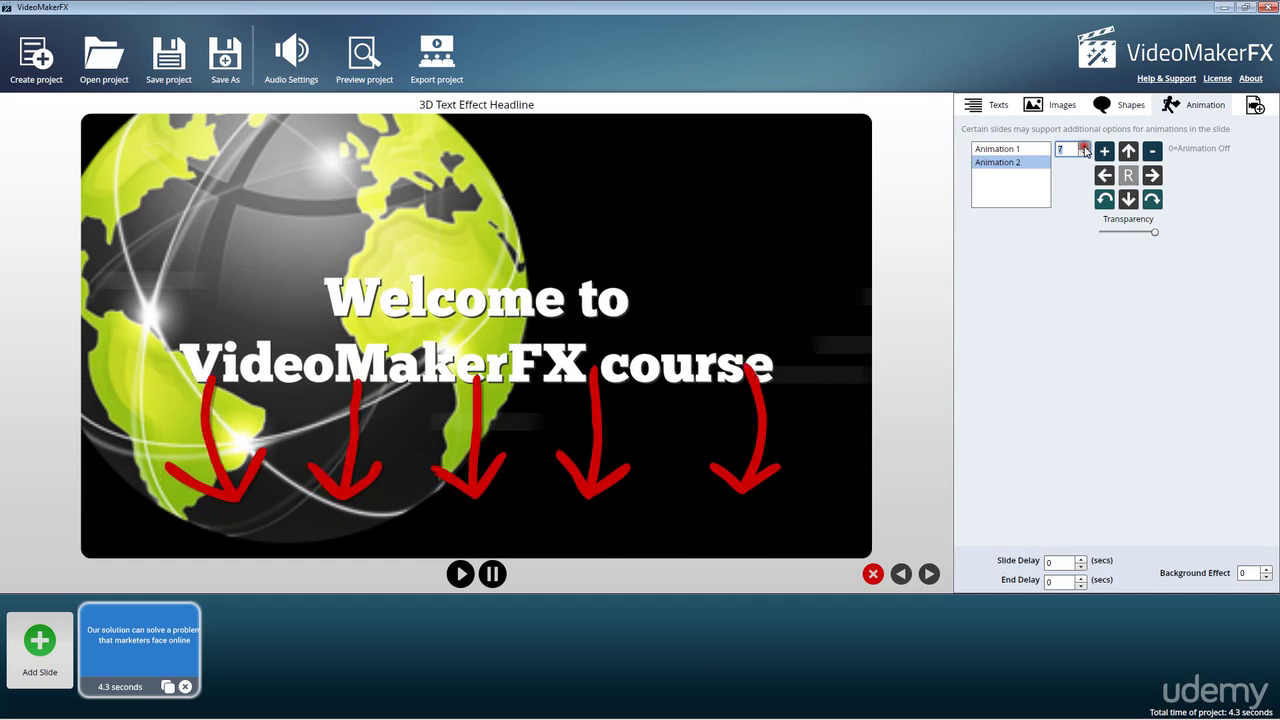
pyautogui.click(1084, 147)
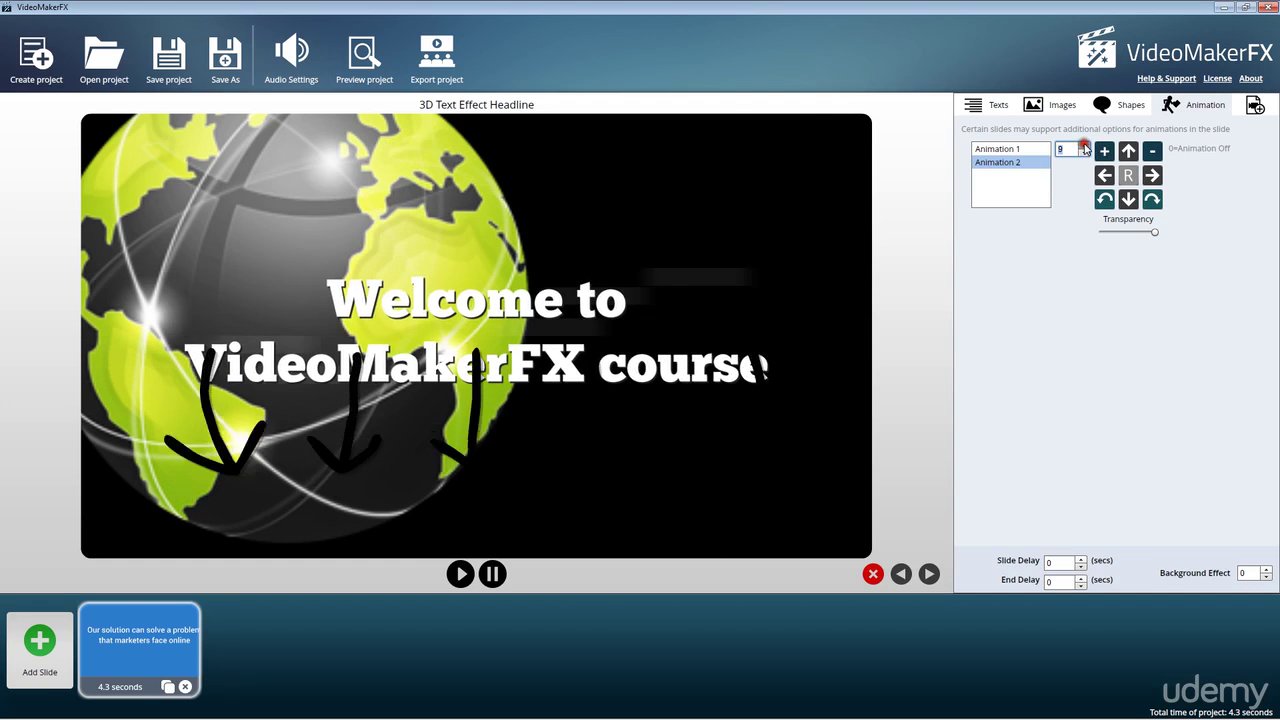
pyautogui.click(1083, 153)
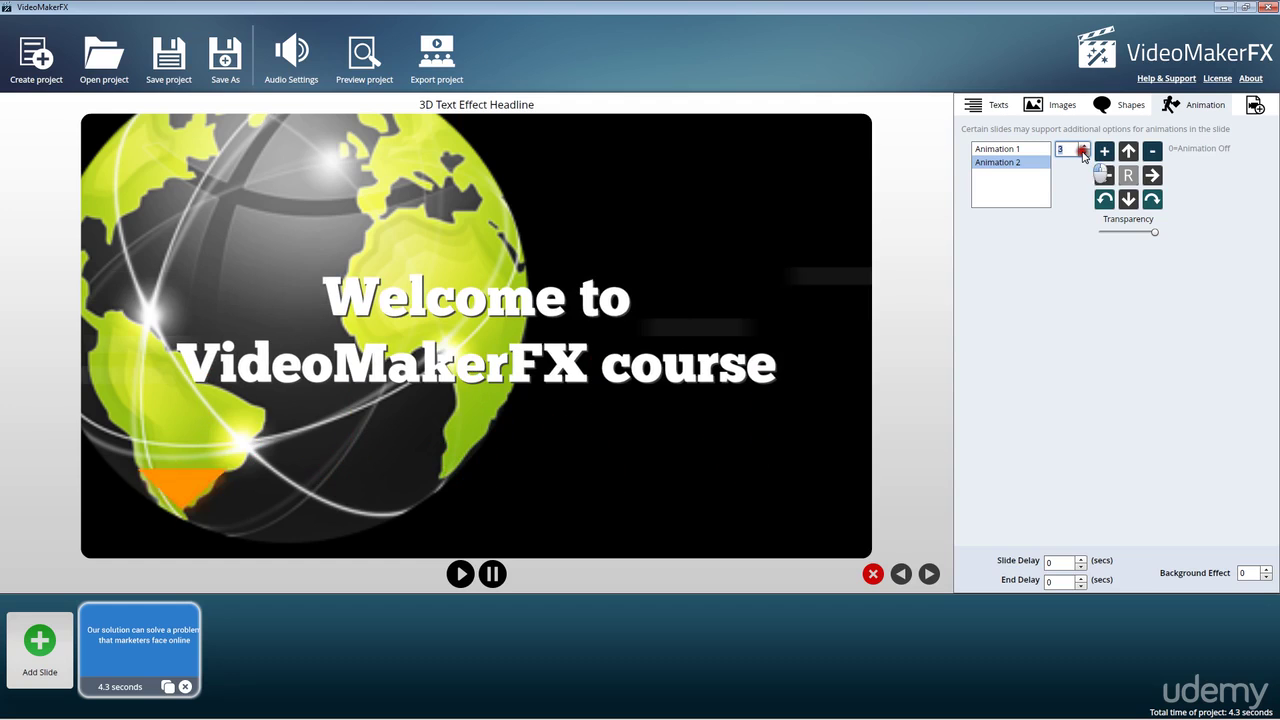
pyautogui.click(1034, 162)
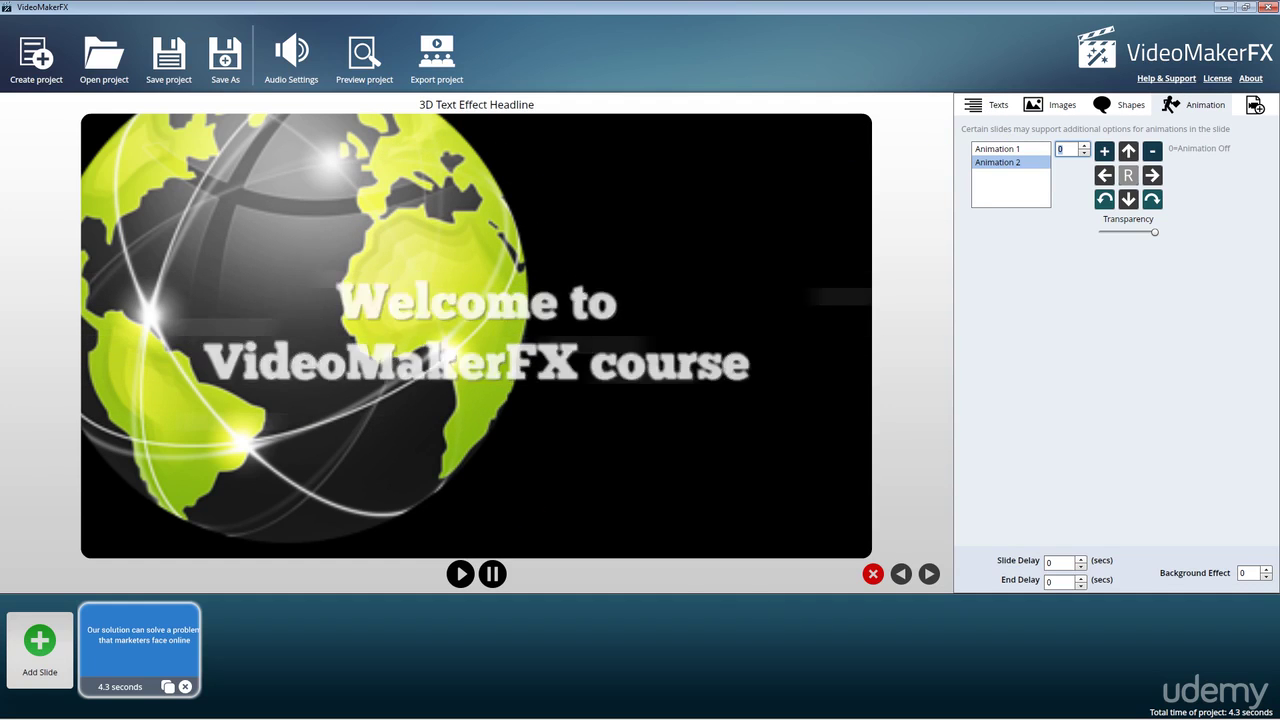
pyautogui.click(1254, 104)
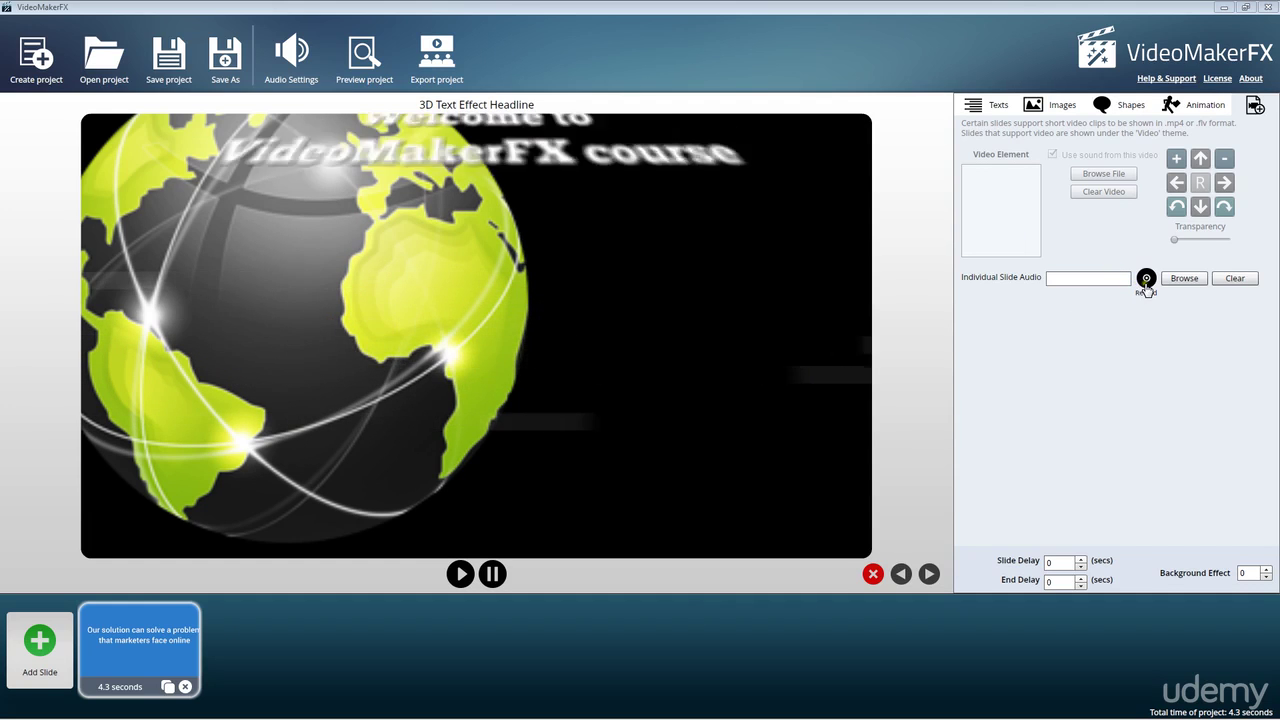
# - Open the Voice Recorder for individual slide audio and close it without recording anything
pyautogui.click(1146, 279)
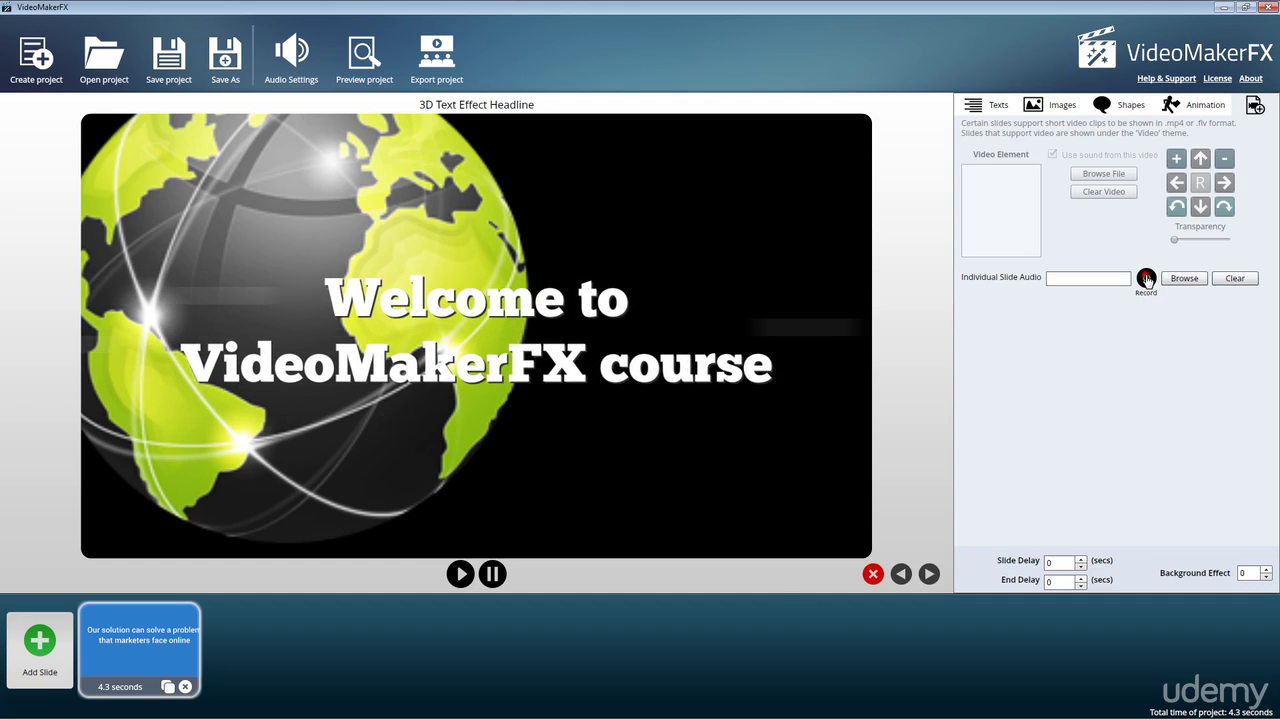
pyautogui.click(1146, 279)
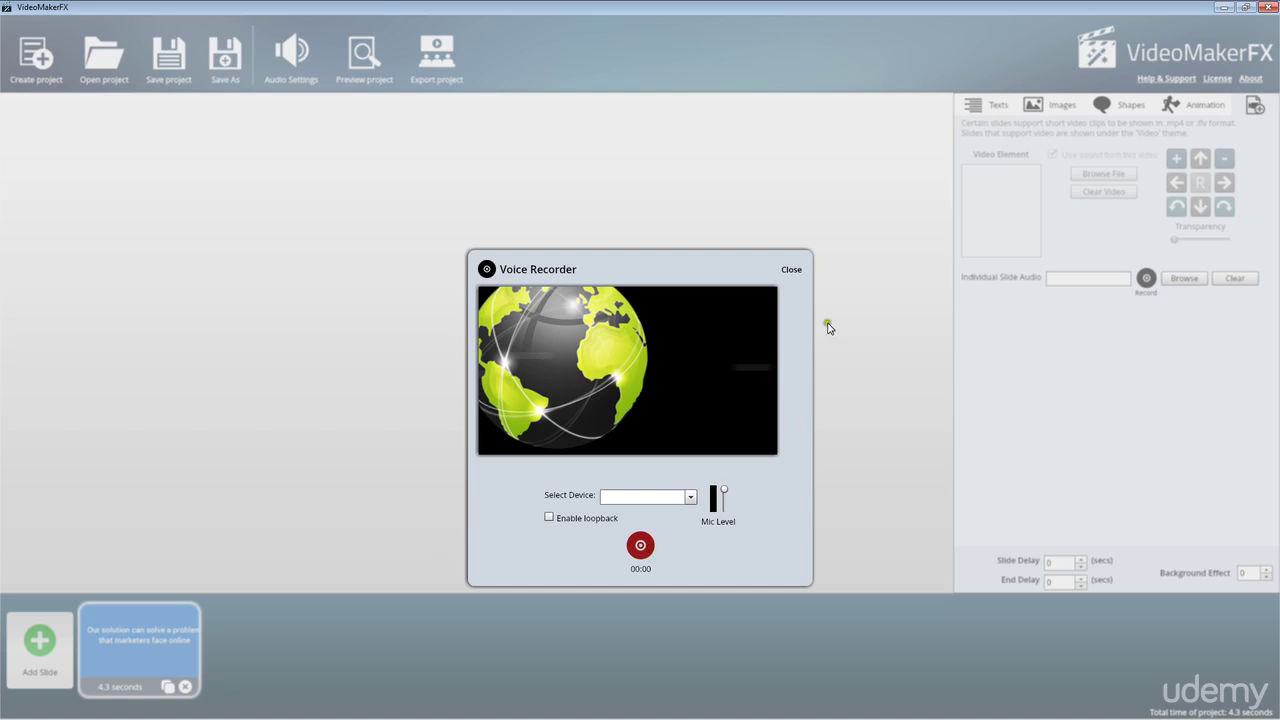
pyautogui.click(790, 272)
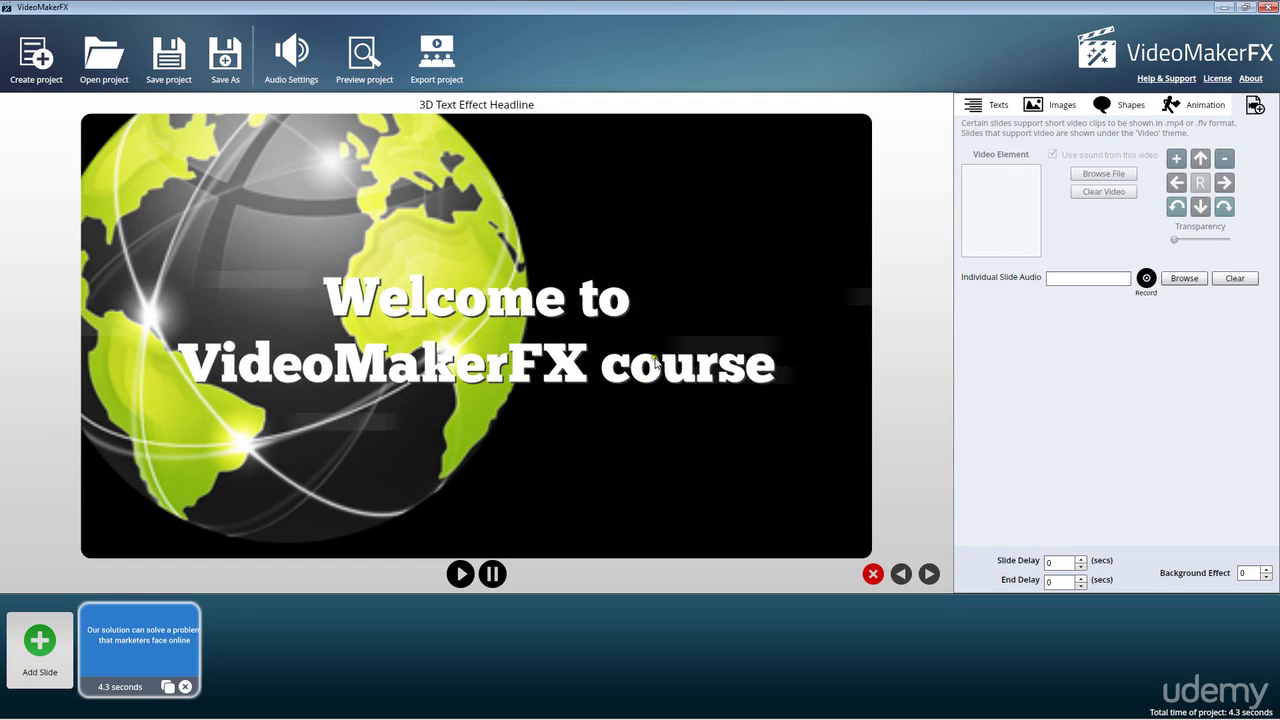
pyautogui.click(1200, 104)
# - Review the globe slide's shape, headline text and Background Image settings, then open Add Slide
pyautogui.click(1127, 104)
pyautogui.click(1060, 104)
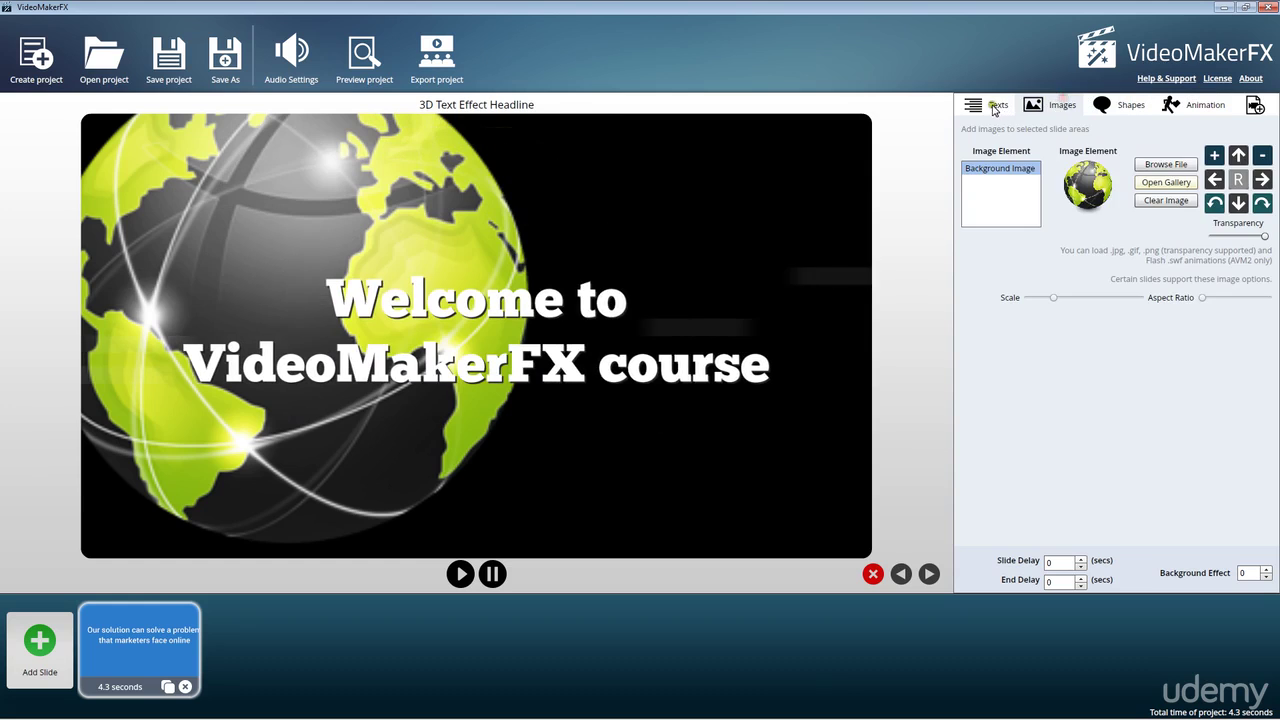
pyautogui.click(992, 104)
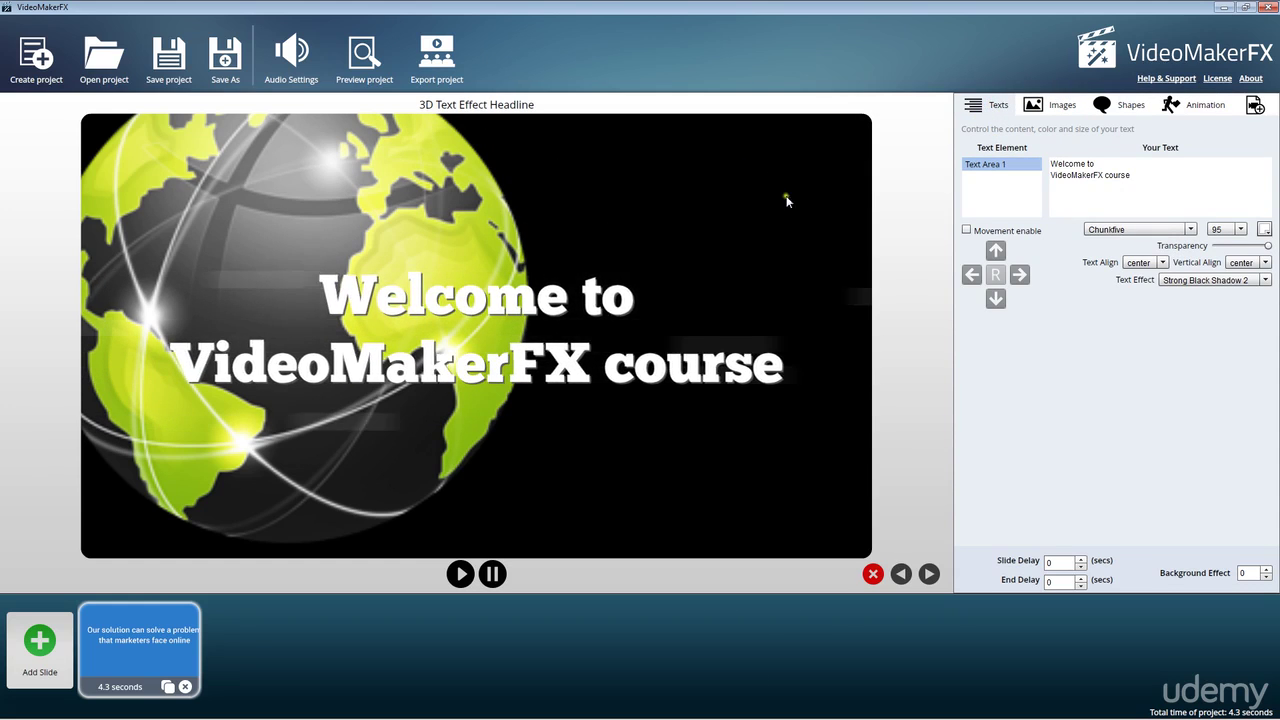
pyautogui.click(1050, 102)
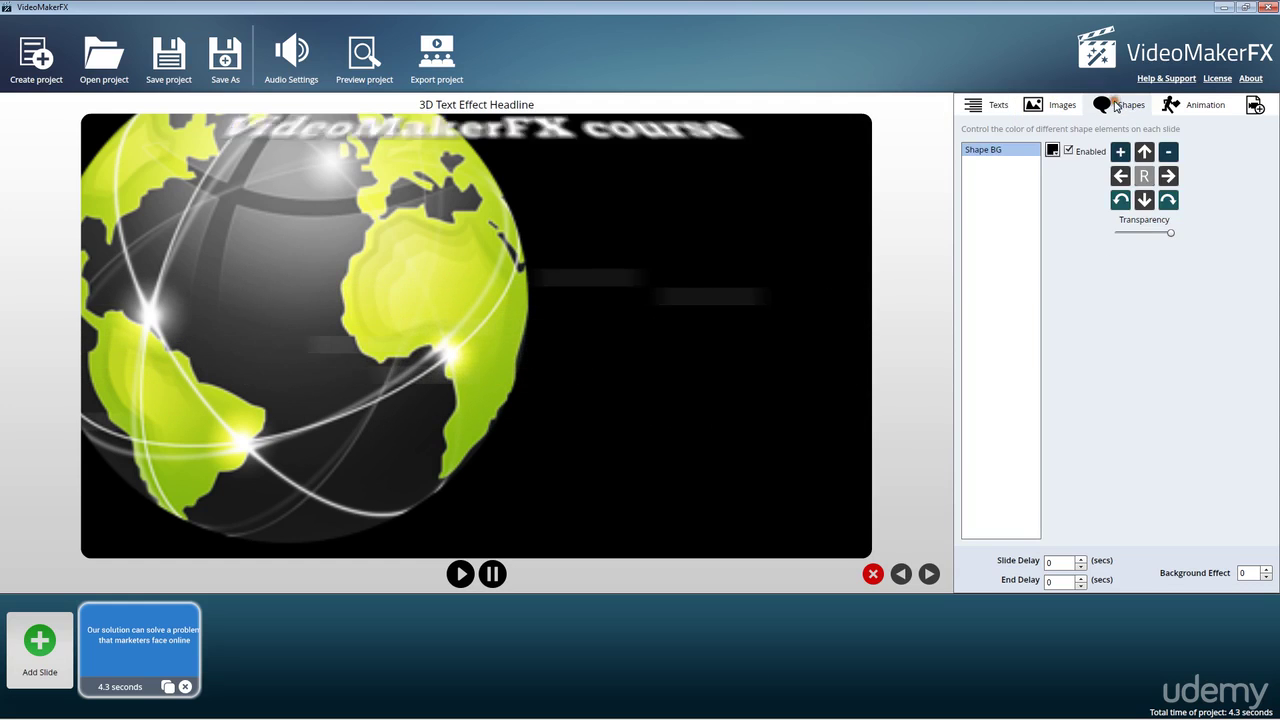
pyautogui.click(987, 110)
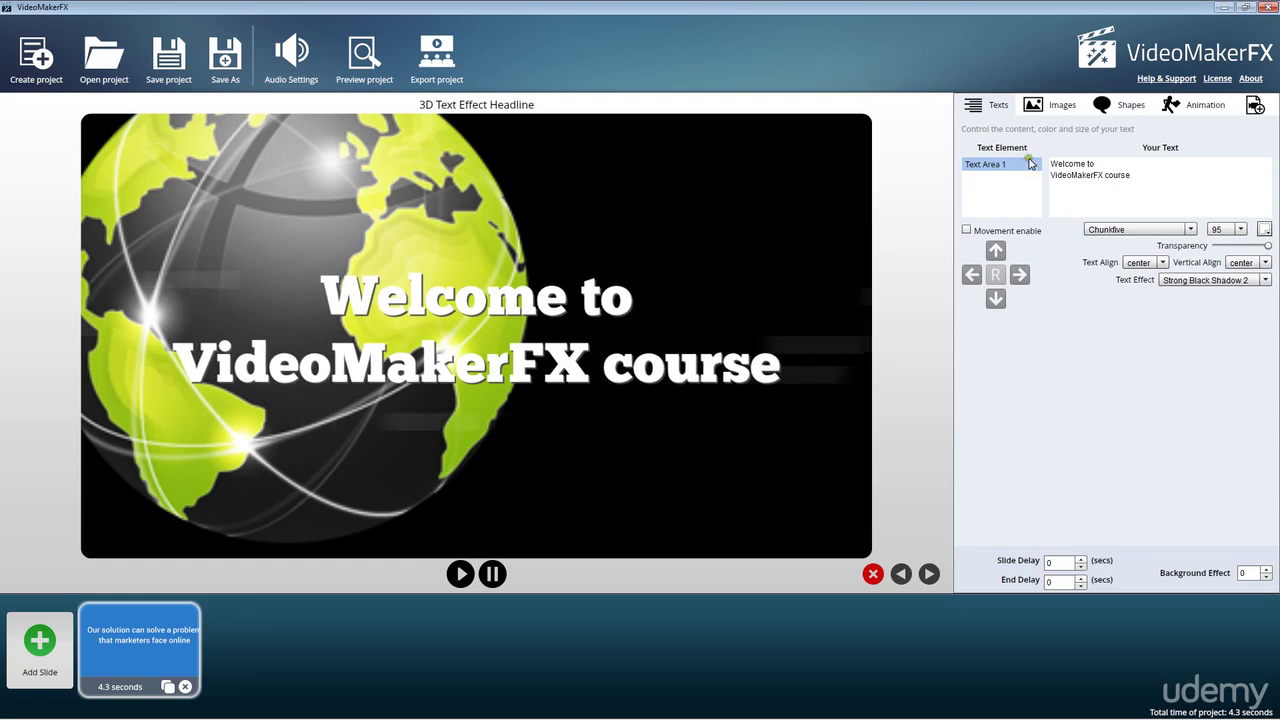
pyautogui.click(1049, 107)
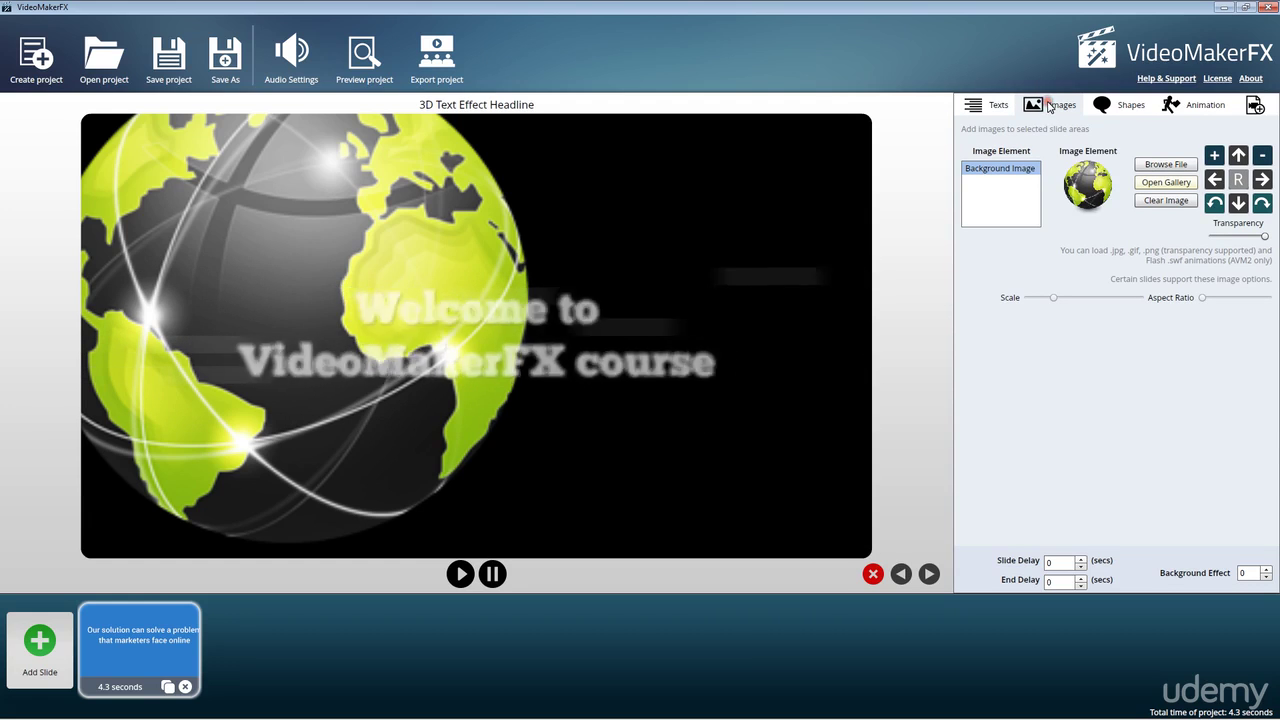
pyautogui.click(40, 645)
# - Preview Business Presentation II slide layouts 2, 3 and 4
pyautogui.click(394, 322)
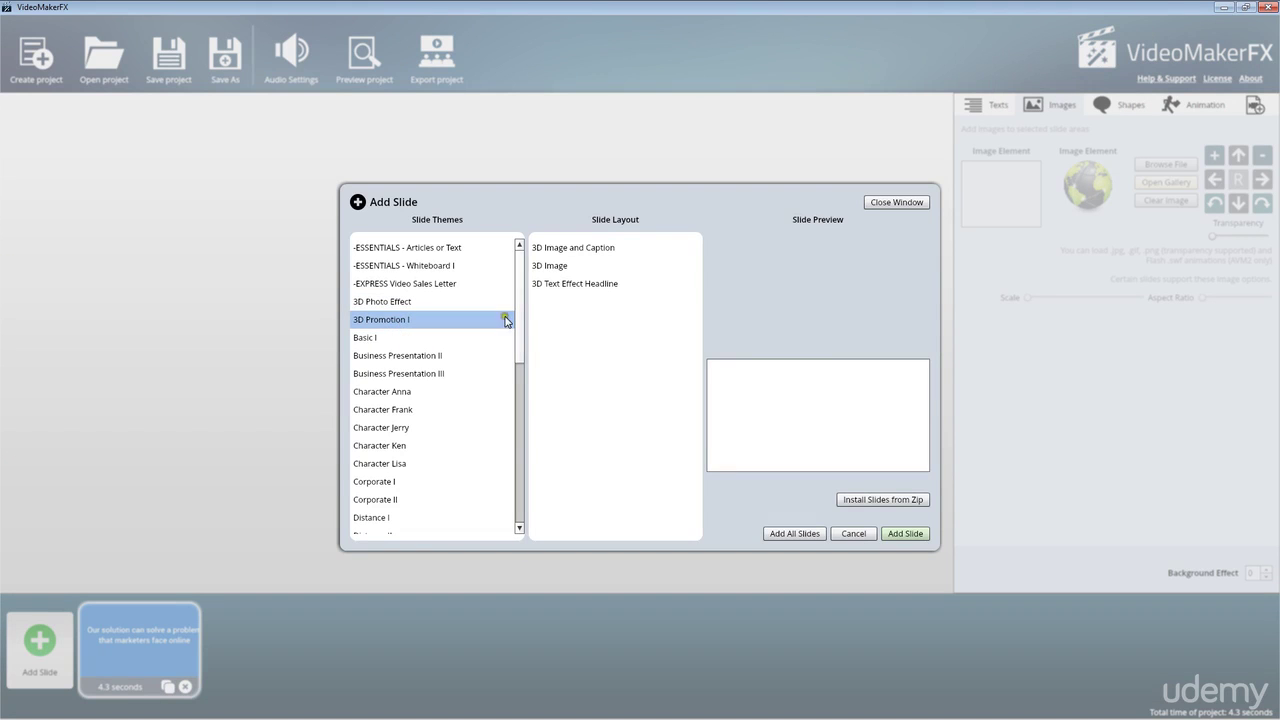
pyautogui.click(423, 357)
pyautogui.click(585, 309)
pyautogui.click(588, 265)
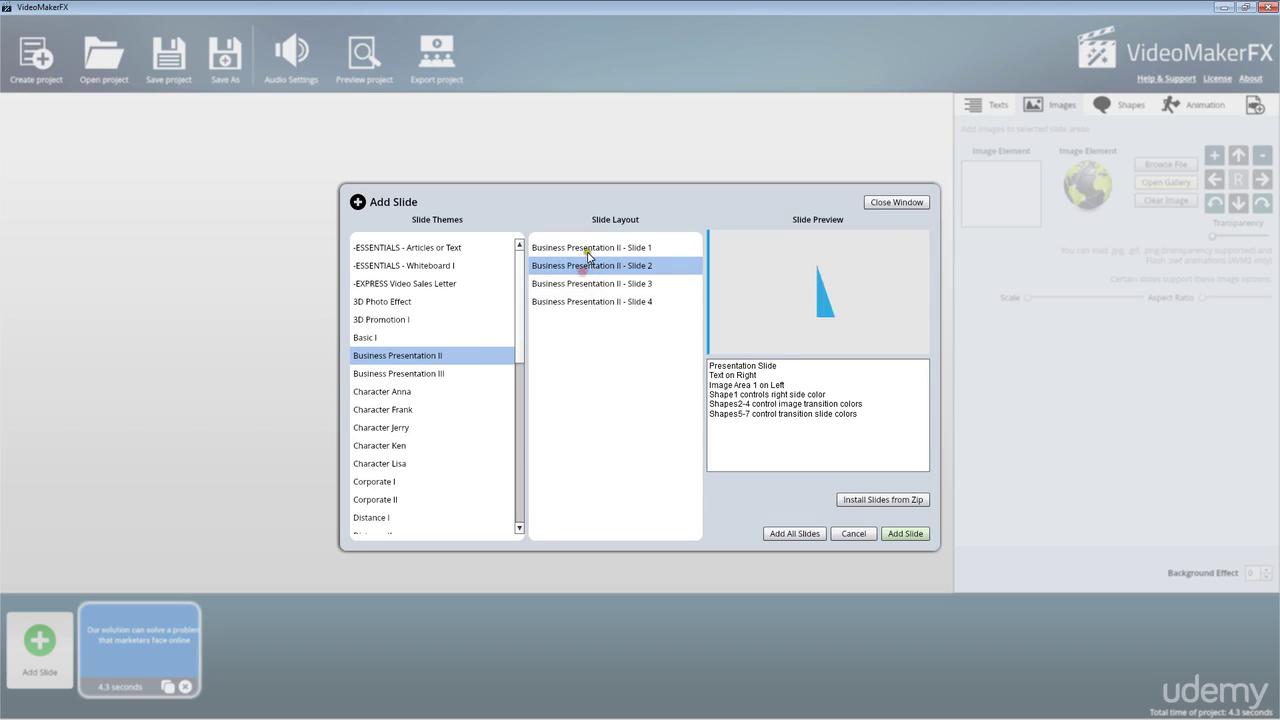
pyautogui.click(592, 284)
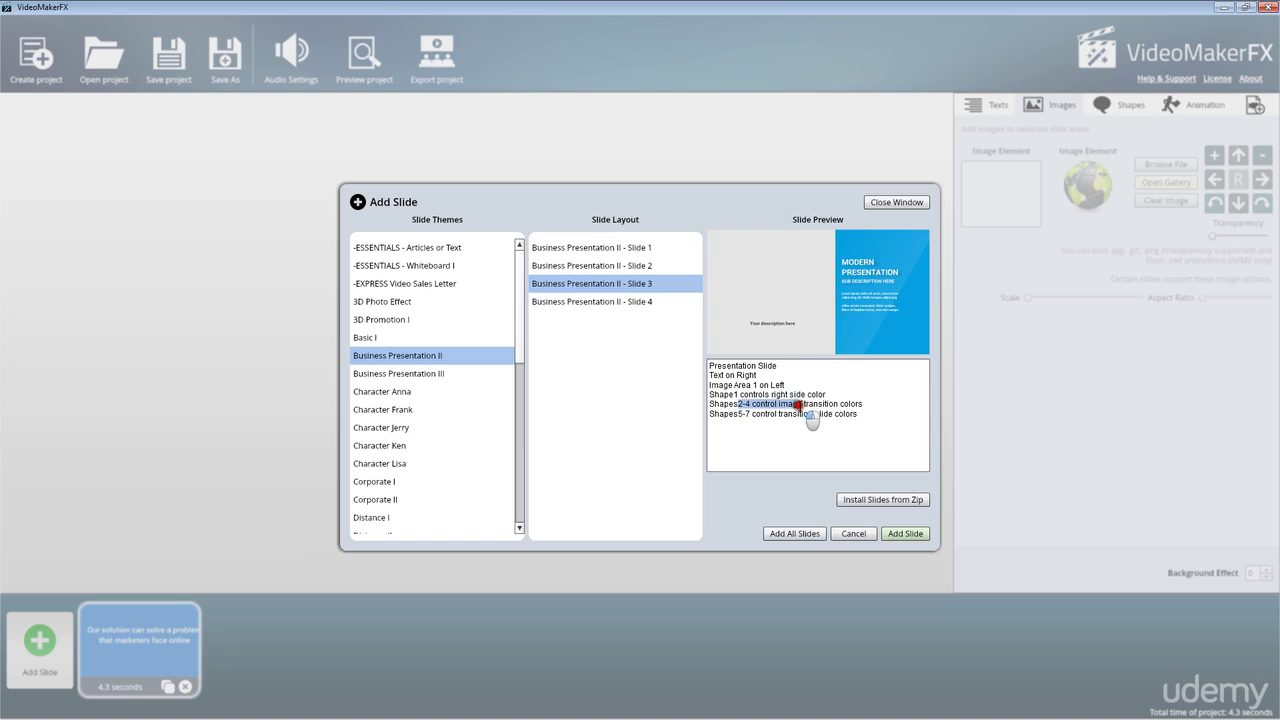
pyautogui.click(624, 266)
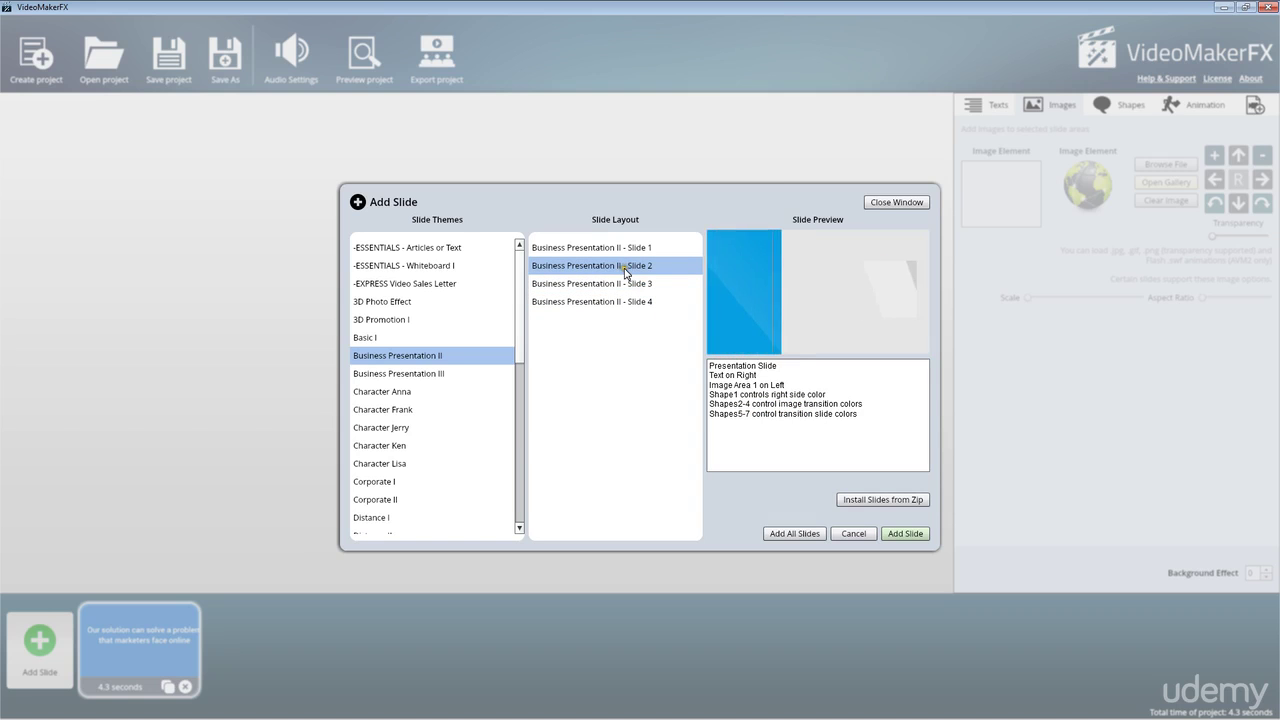
# - Preview Character Frank slide layouts 1, 2, 4, 5 and 8
pyautogui.click(368, 412)
pyautogui.click(613, 326)
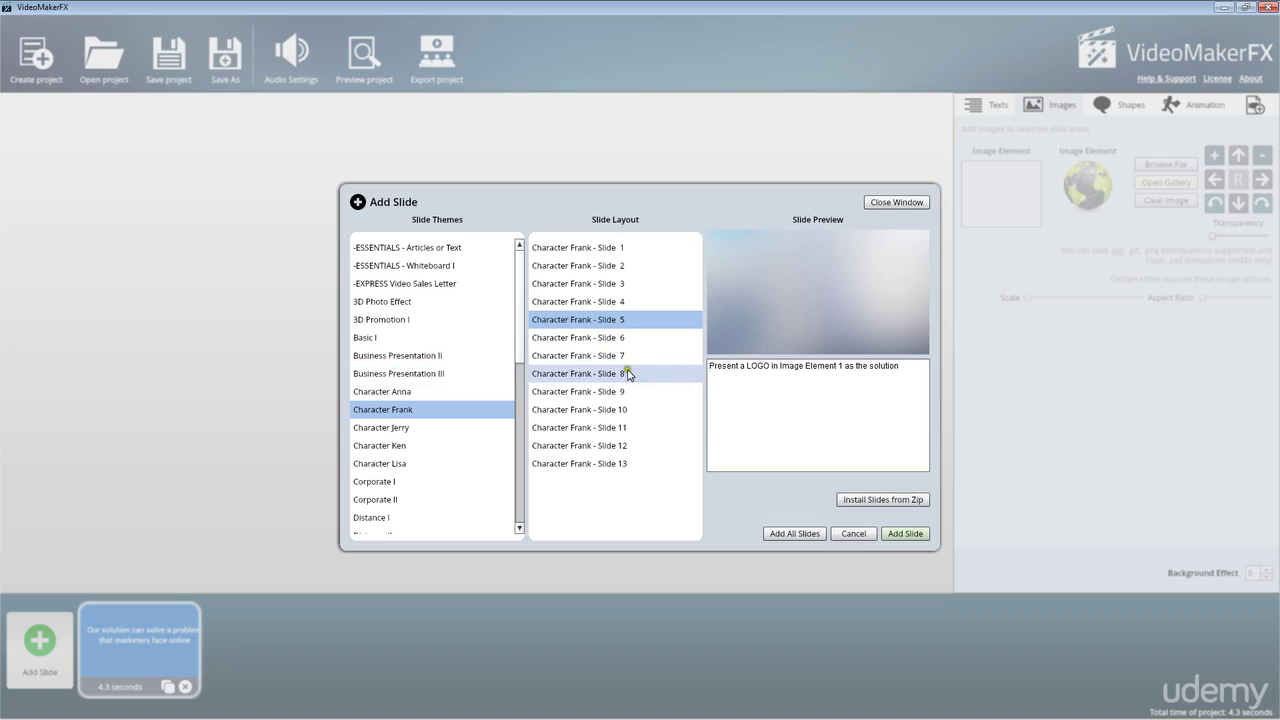
pyautogui.click(628, 373)
pyautogui.click(614, 249)
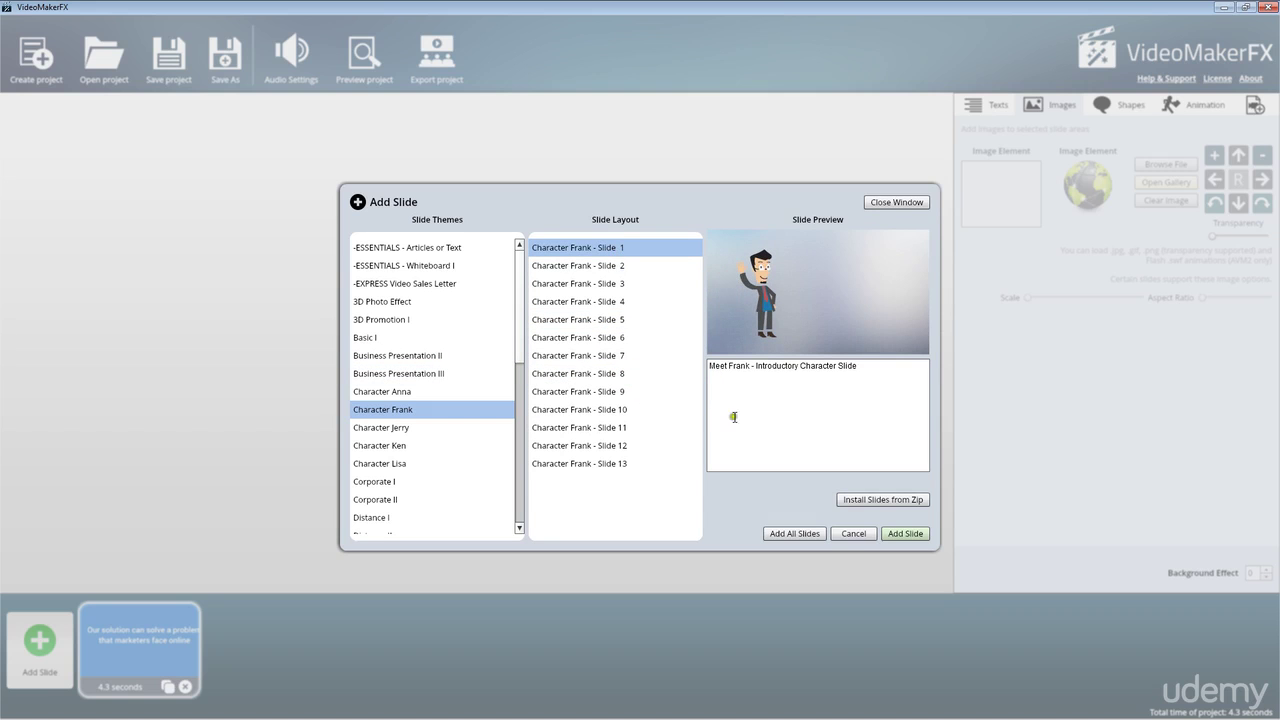
pyautogui.click(580, 266)
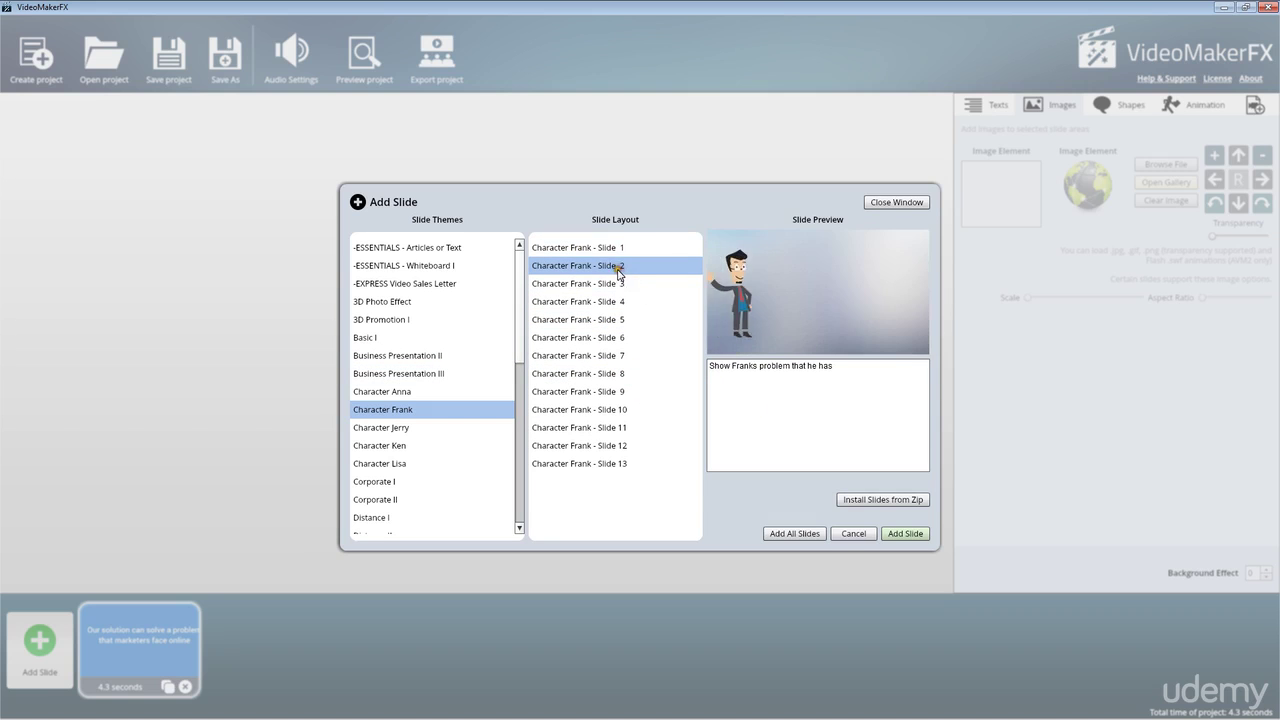
pyautogui.click(603, 300)
# - Preview the 3D Photo Effect Right Side layout and glance at 3D Promotion I
pyautogui.click(435, 301)
pyautogui.click(610, 284)
pyautogui.click(408, 321)
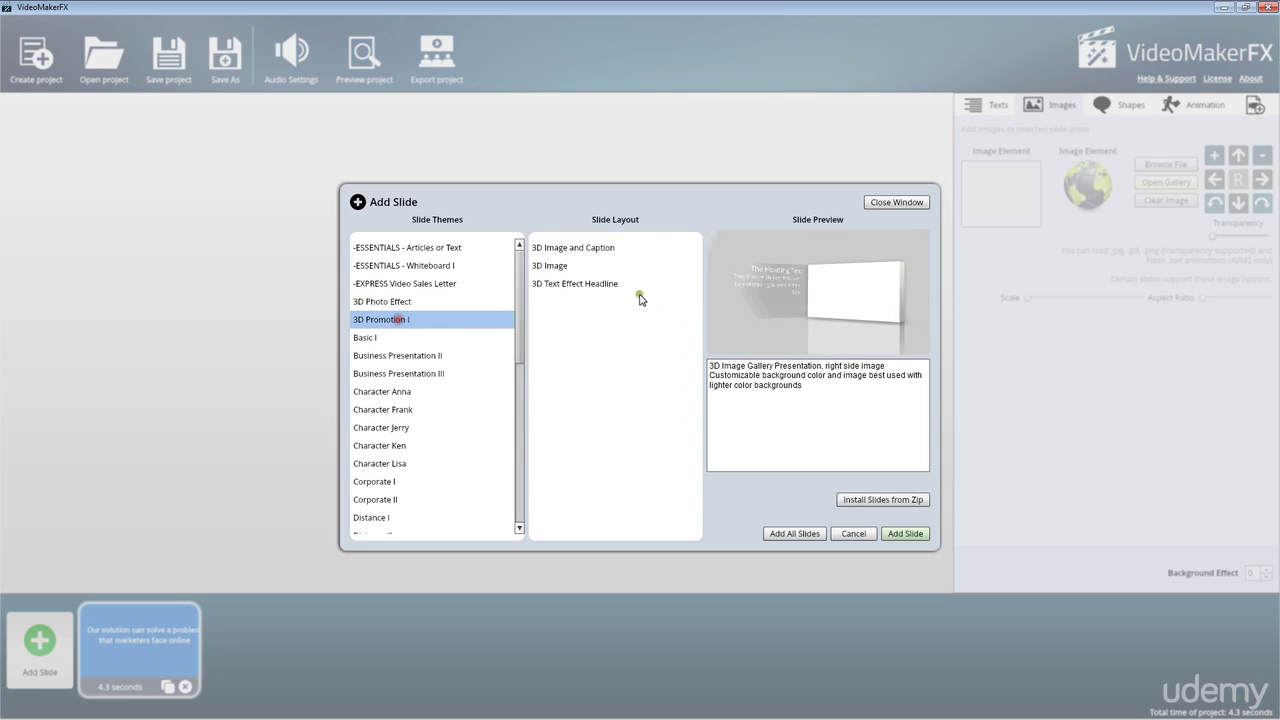
pyautogui.click(416, 301)
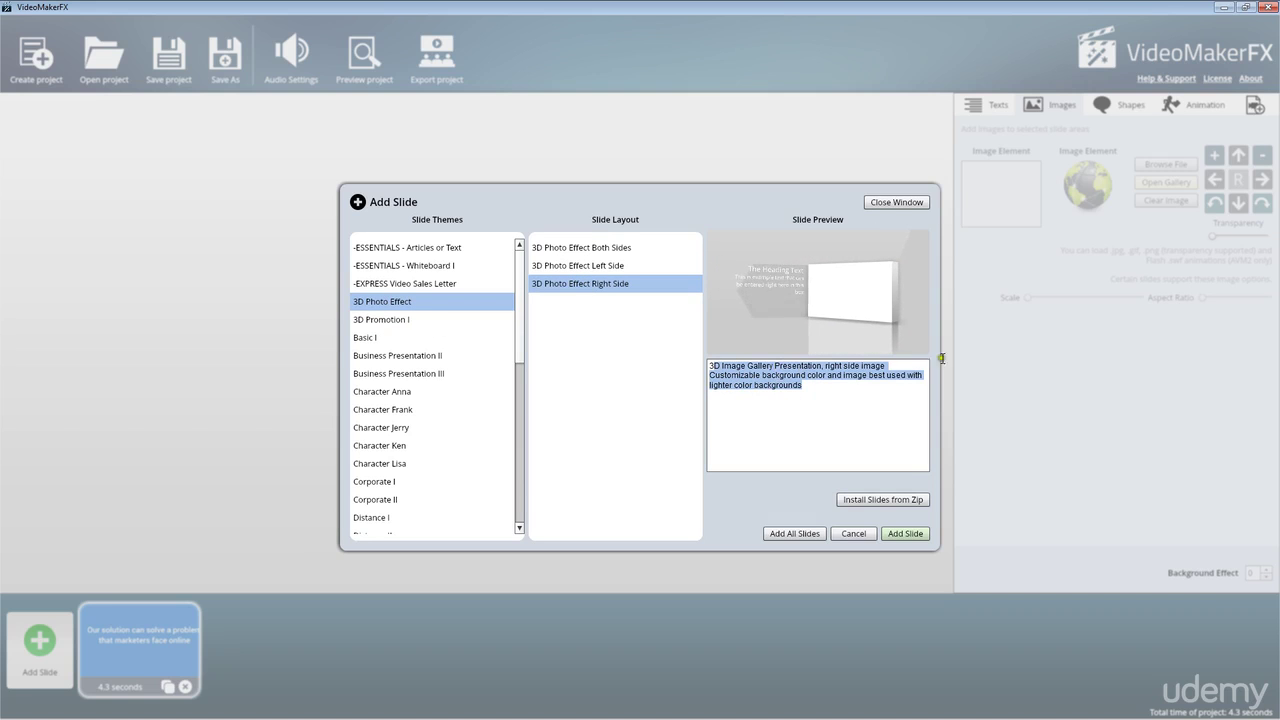
pyautogui.scroll(-8, 499, 381)
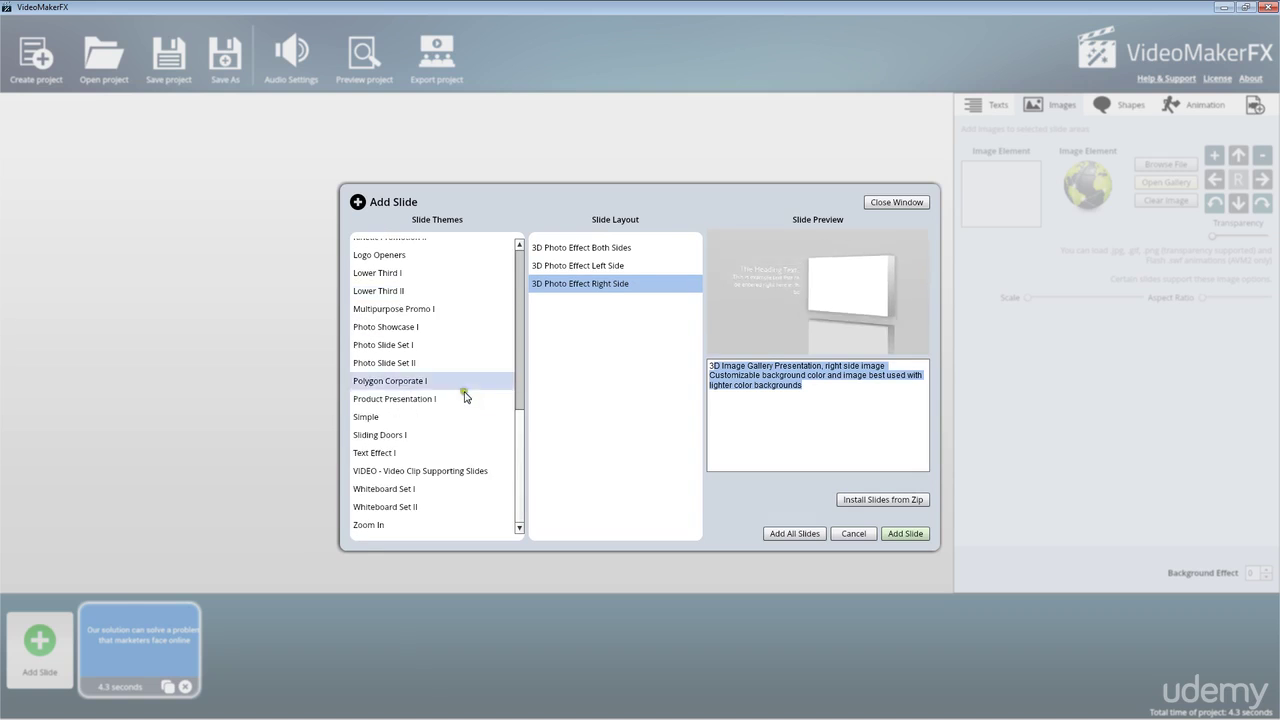
# - Preview Polygon Corporate I layouts: Polygon Slides 1, 3, 5 and 6
pyautogui.click(400, 398)
pyautogui.click(397, 381)
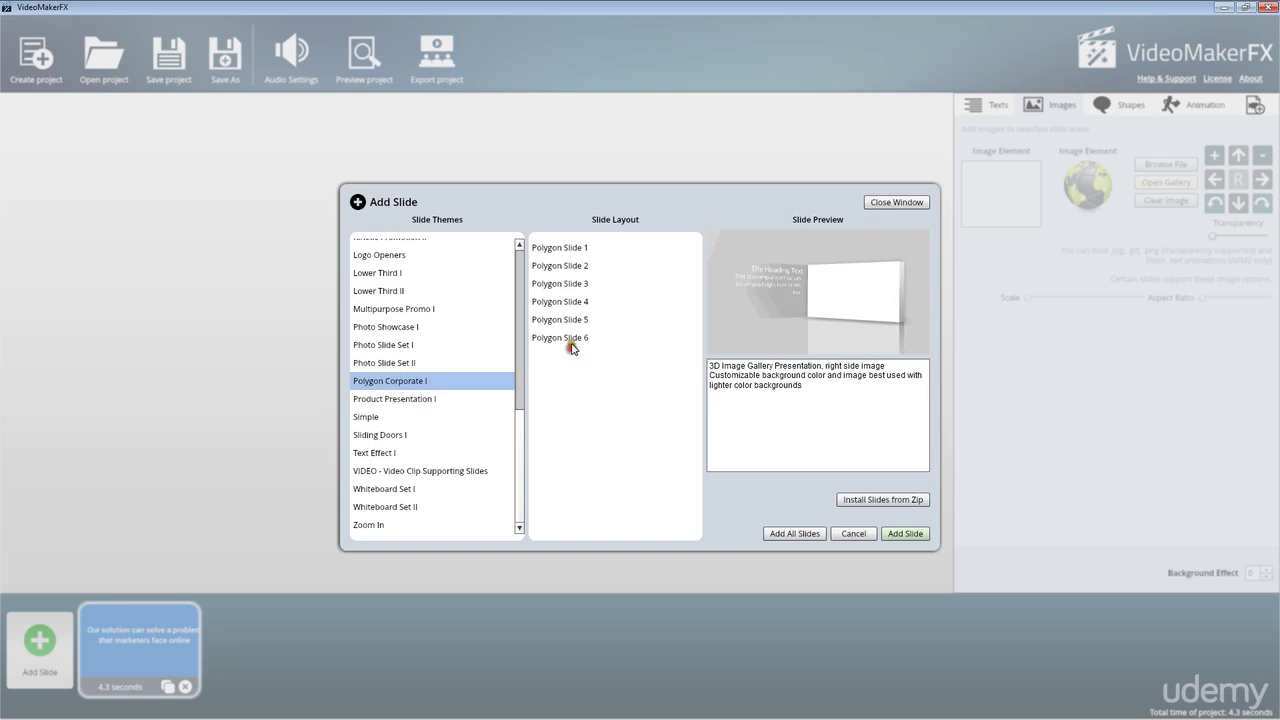
pyautogui.click(571, 340)
pyautogui.click(566, 320)
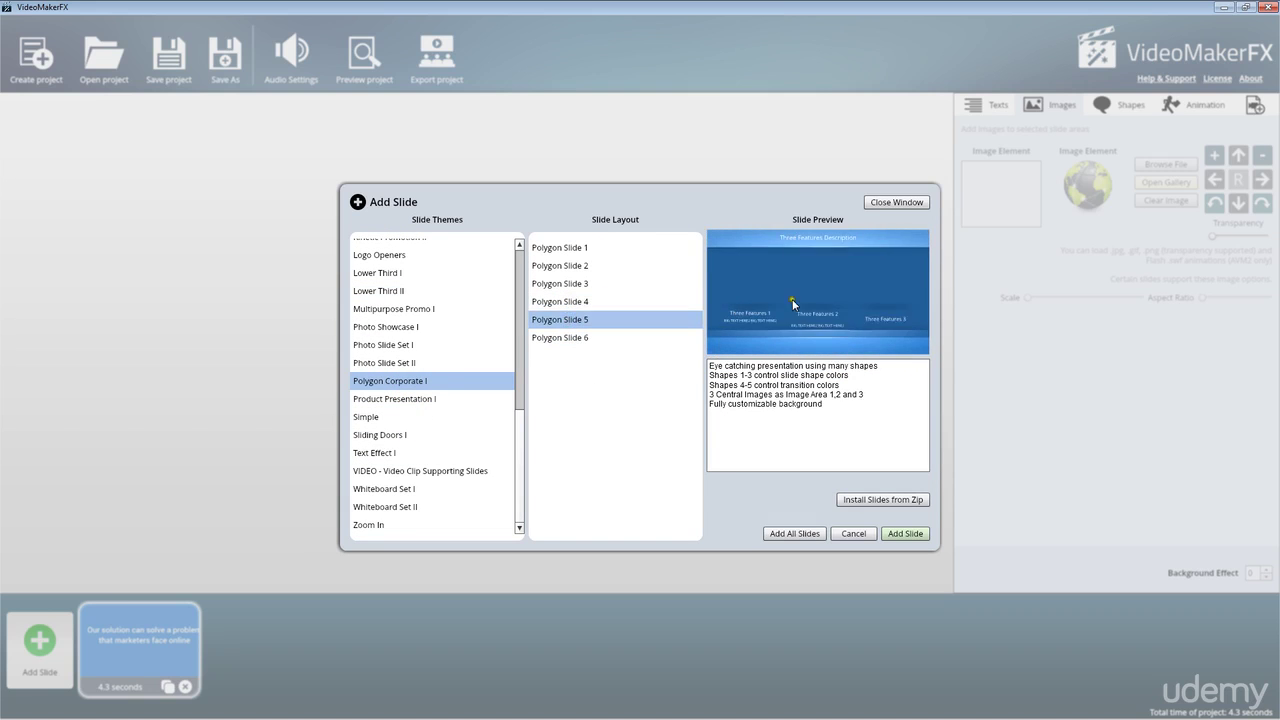
pyautogui.click(590, 284)
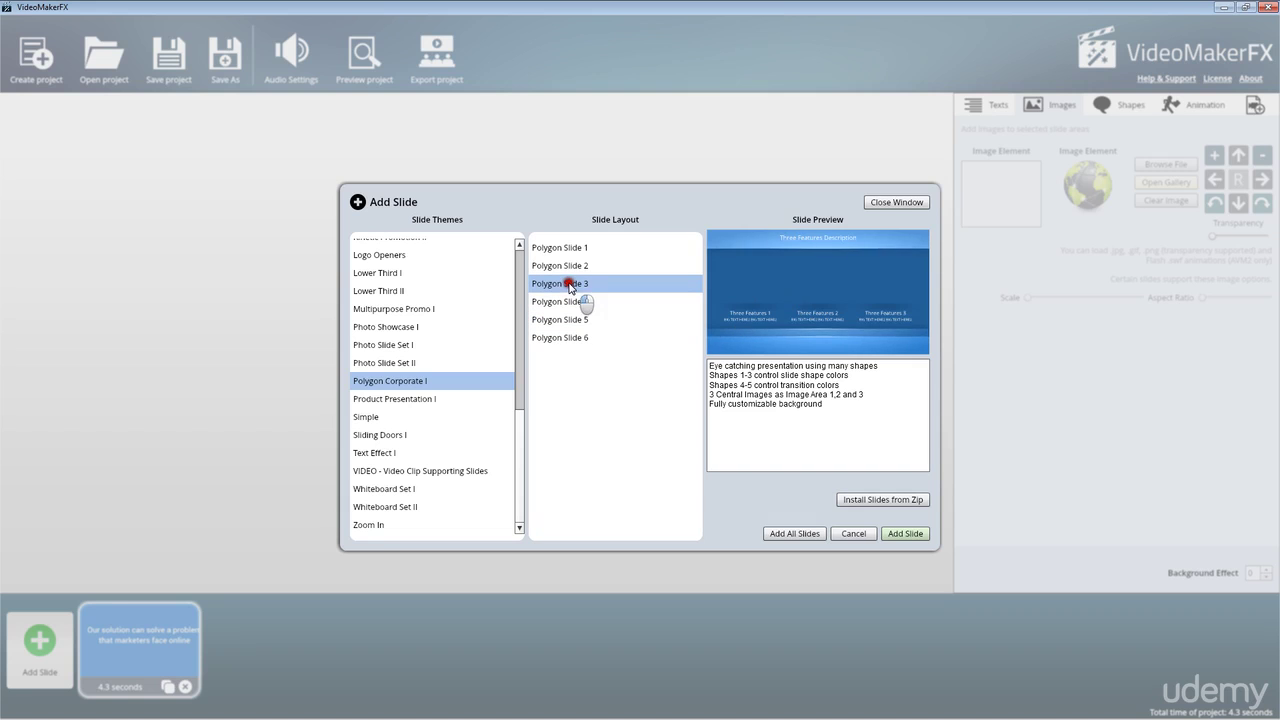
pyautogui.click(567, 249)
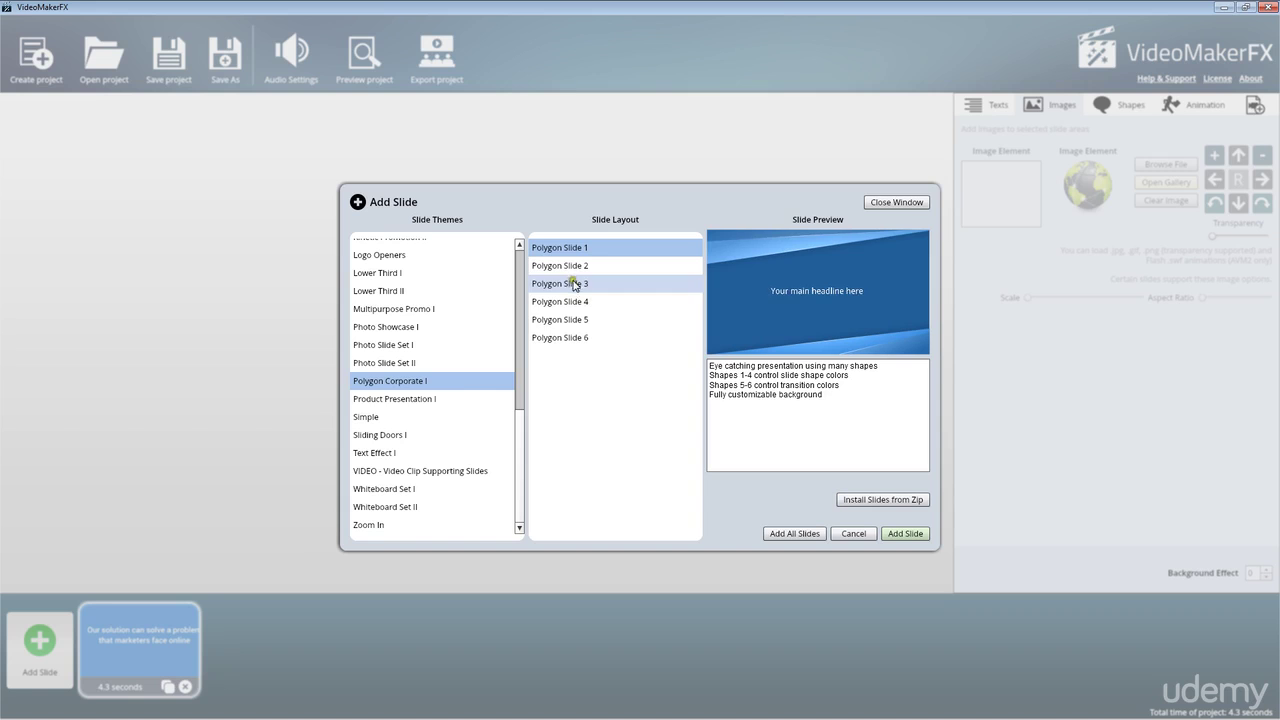
# - Add Product Presentation I's Product Presentation 5 image-and-caption slide to the project
pyautogui.click(432, 400)
pyautogui.click(595, 318)
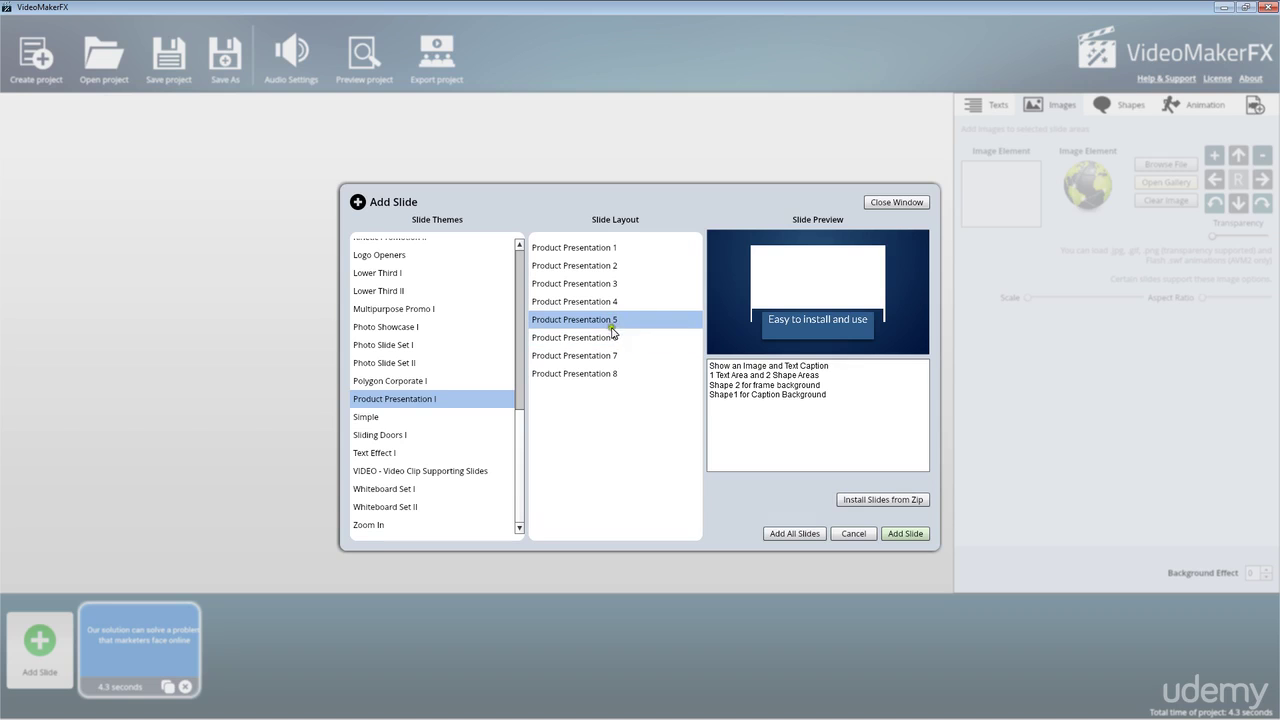
pyautogui.click(905, 533)
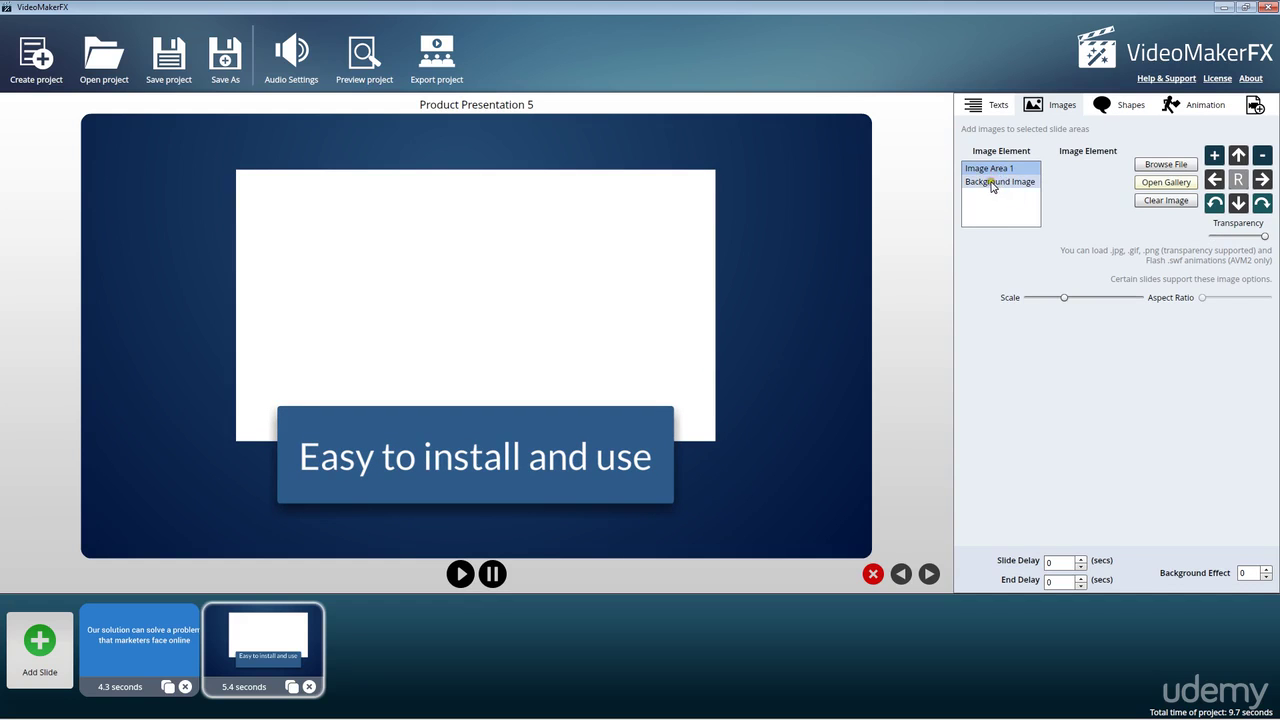
# - Inspect the new slide's Shape 1, Shape 2, Shape BG, animation and audio settings, ending on caption text
pyautogui.click(1127, 106)
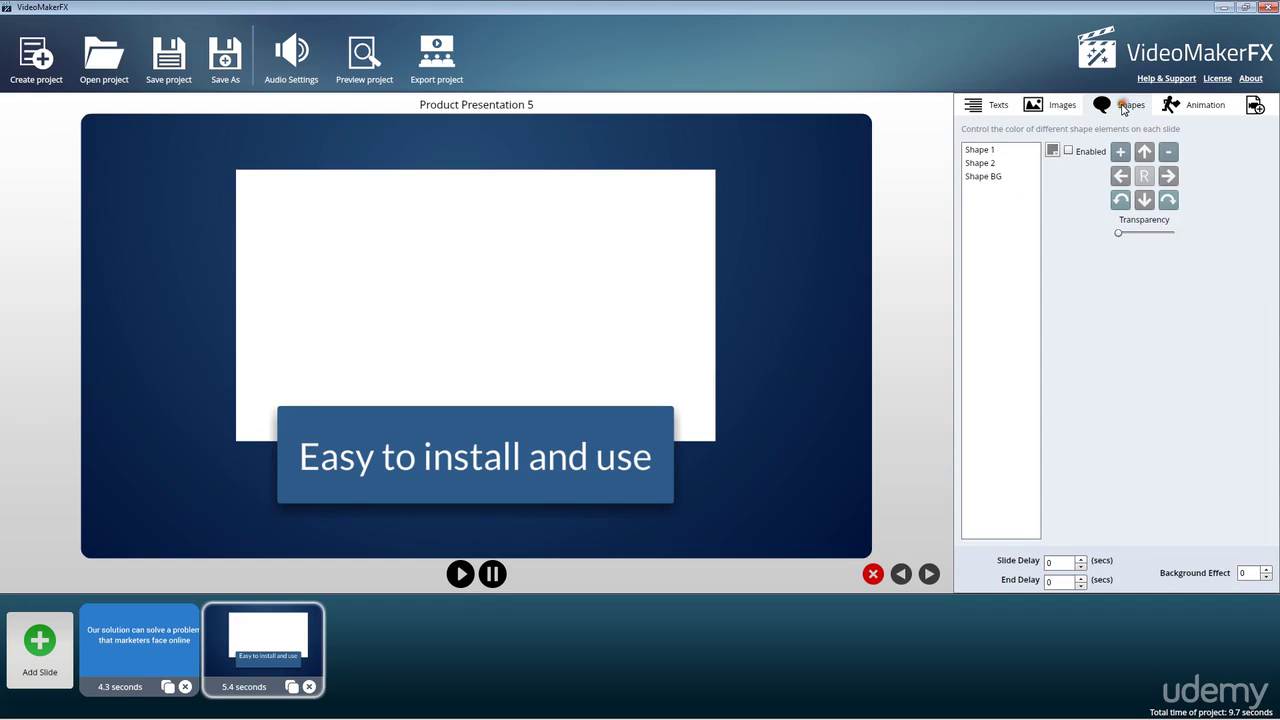
pyautogui.click(980, 149)
pyautogui.click(982, 163)
pyautogui.click(990, 177)
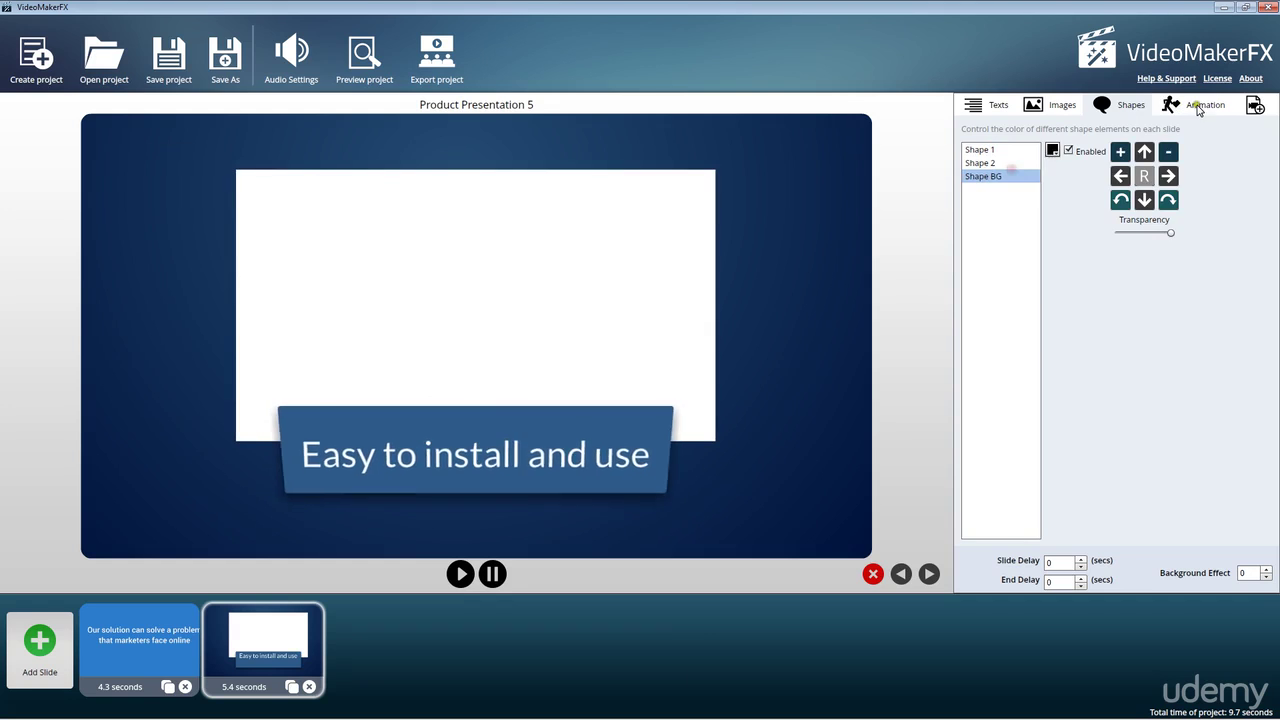
pyautogui.click(1195, 106)
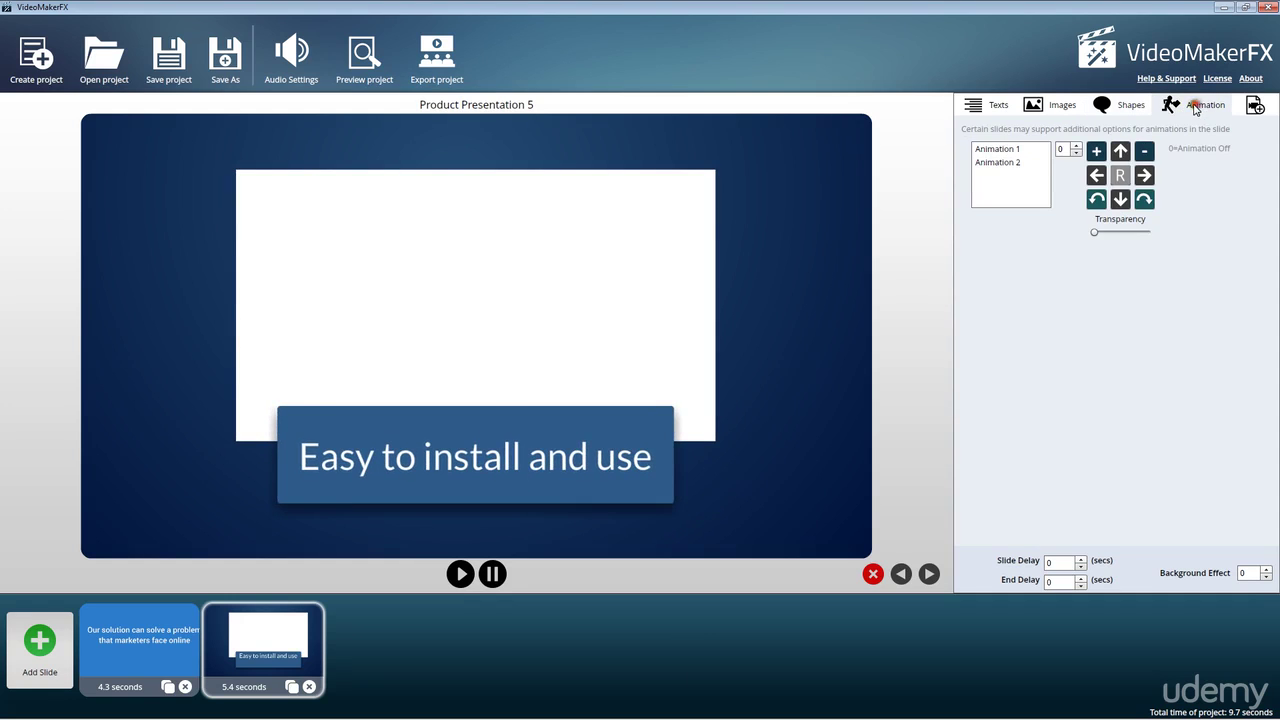
pyautogui.click(1254, 106)
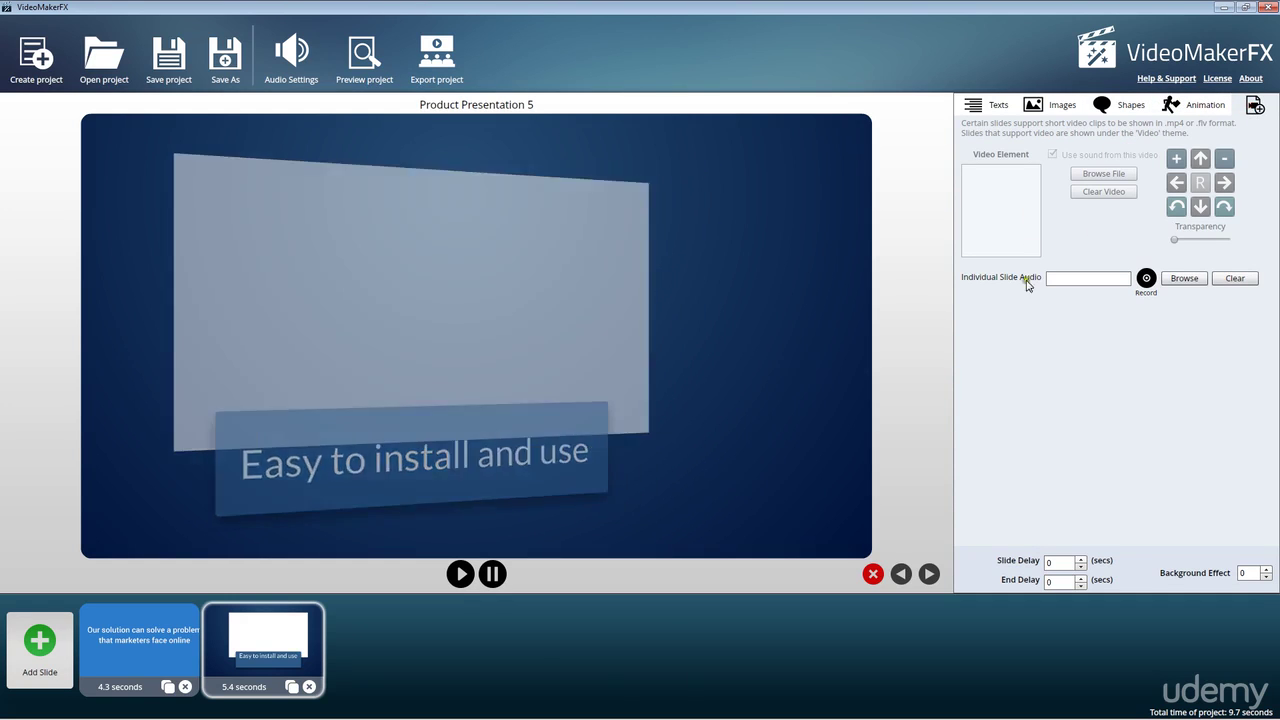
pyautogui.click(973, 106)
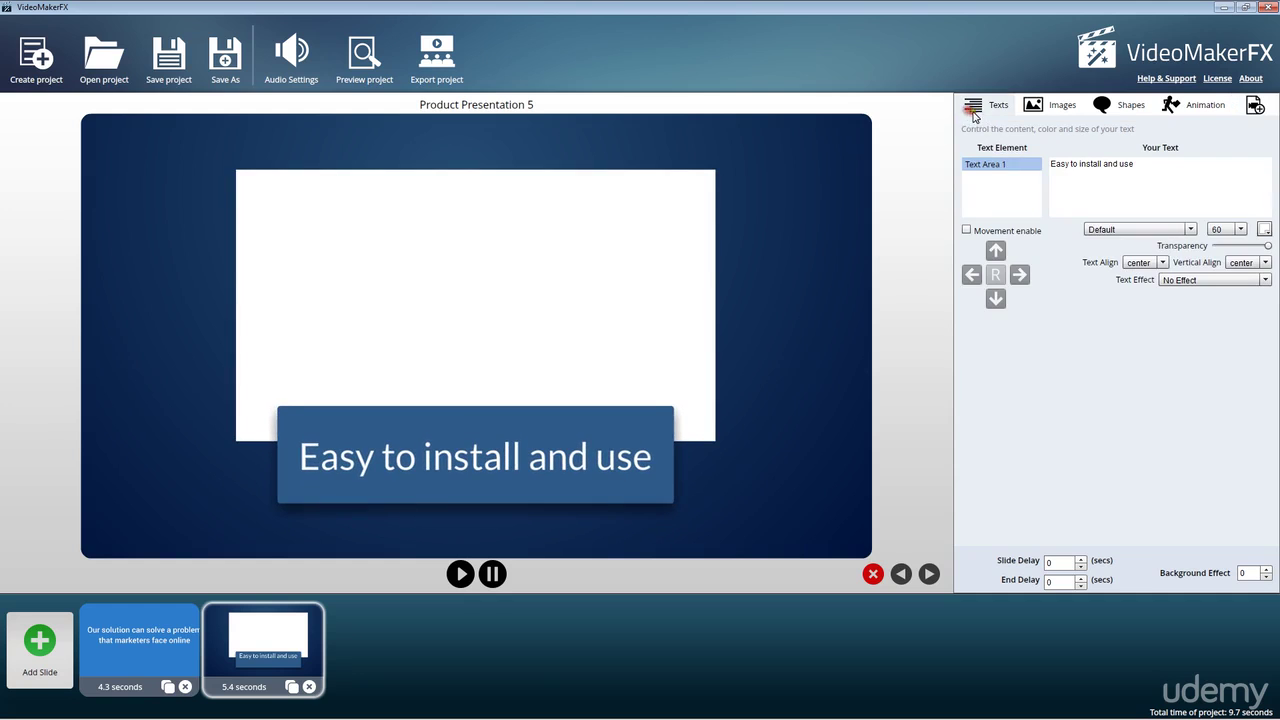